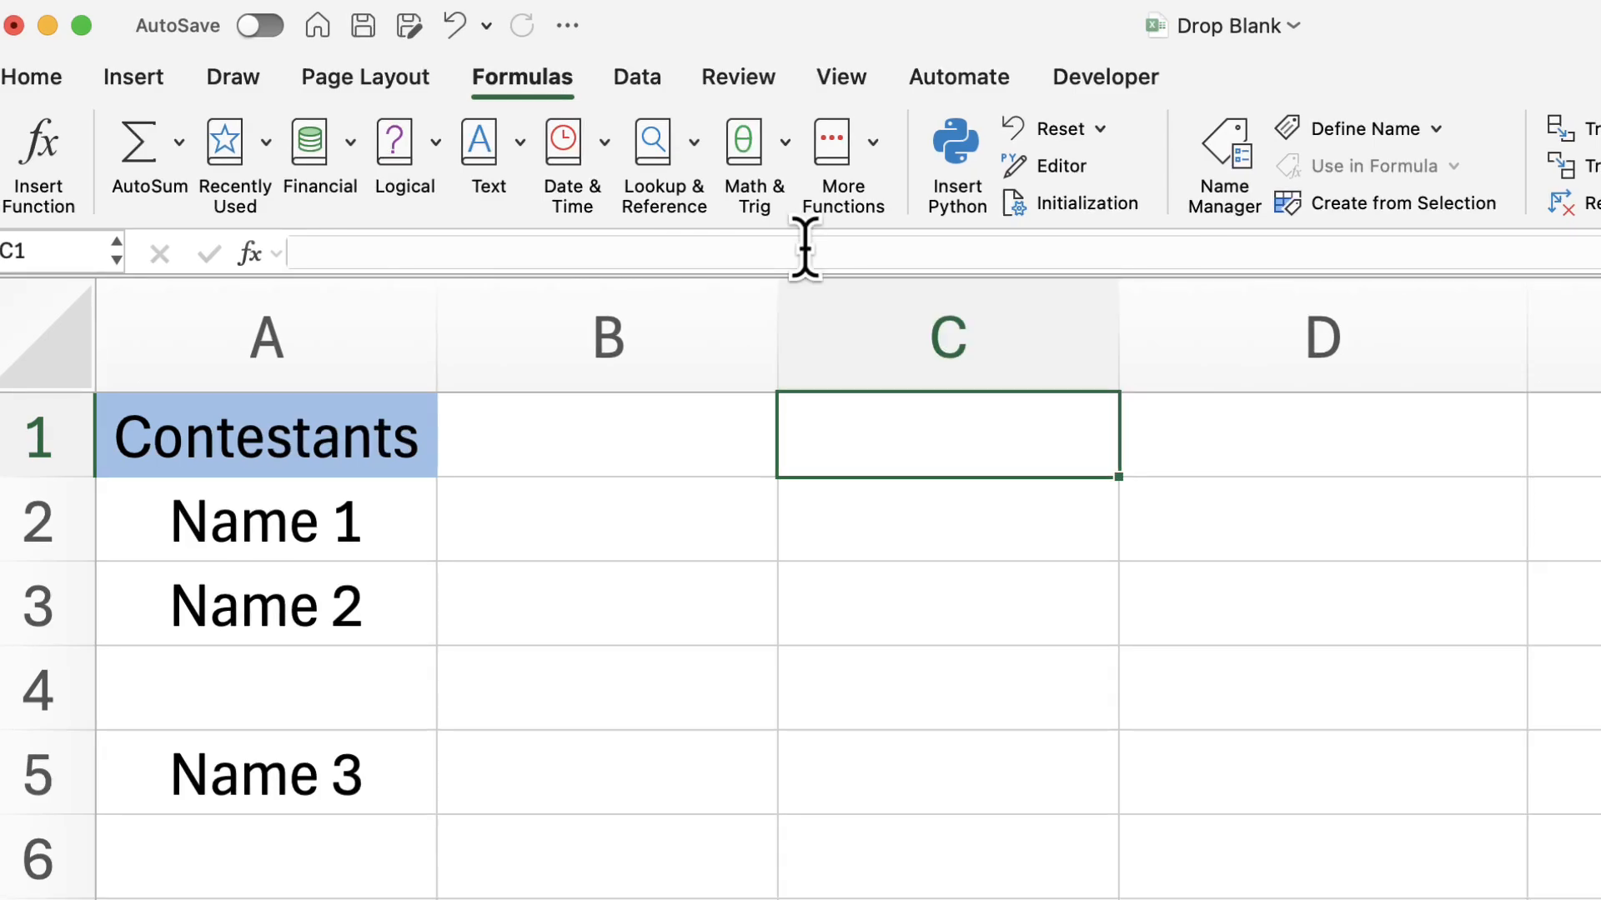
- Enter the formula =FILTER(A2:A5,A2:A5<>"") in cell C1 to extract the non-blank contestants
left_click(805, 250)
type("=")
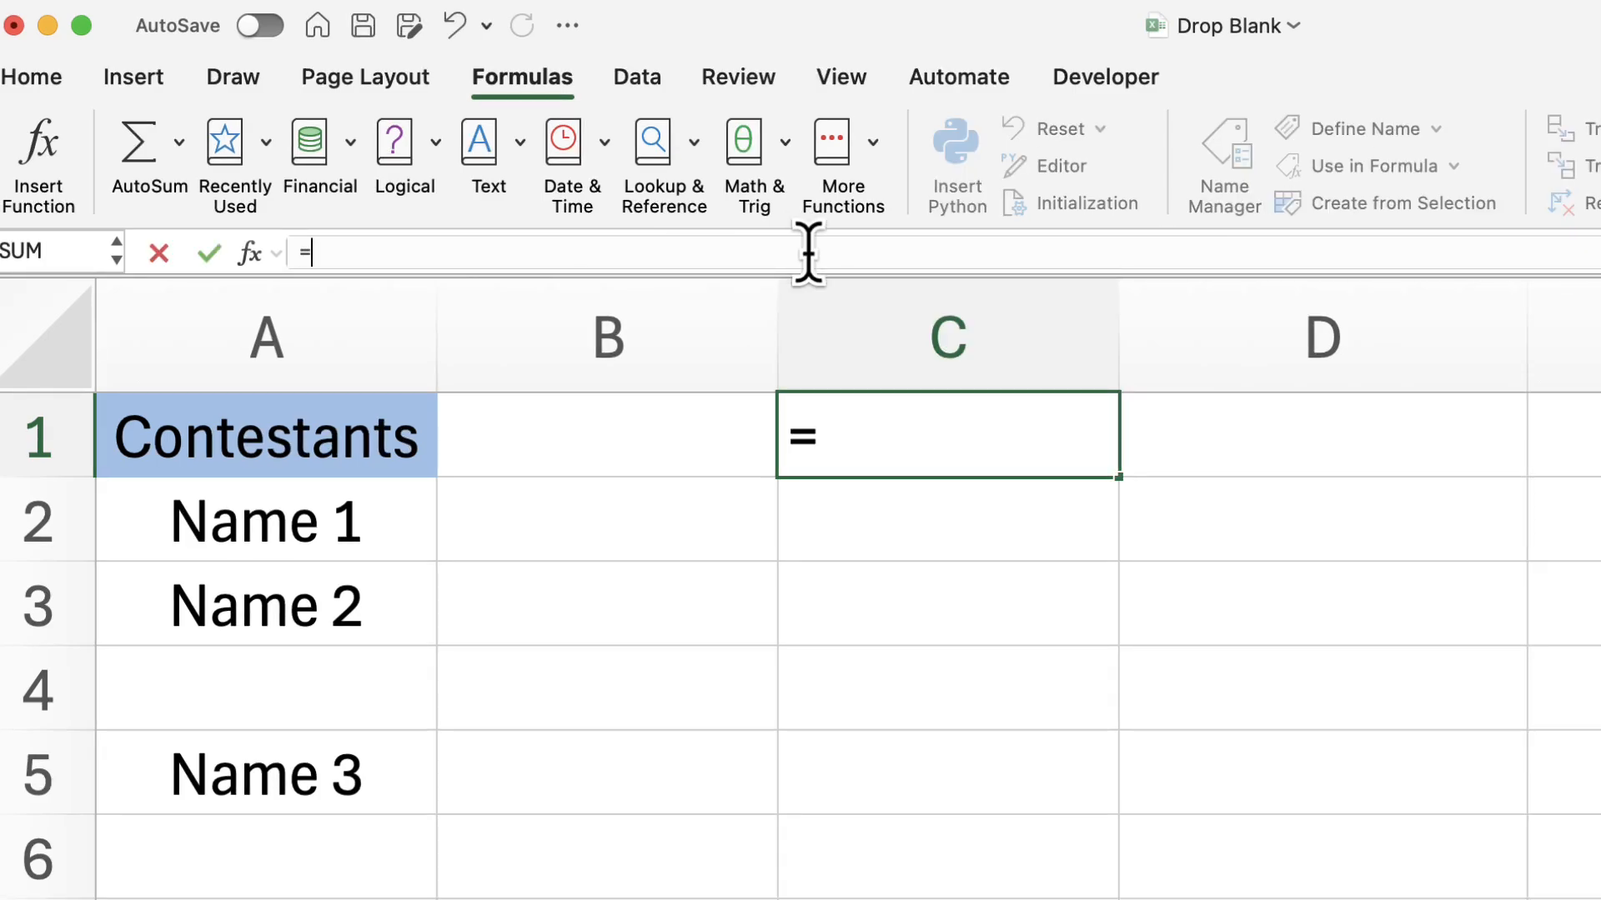
type("filter")
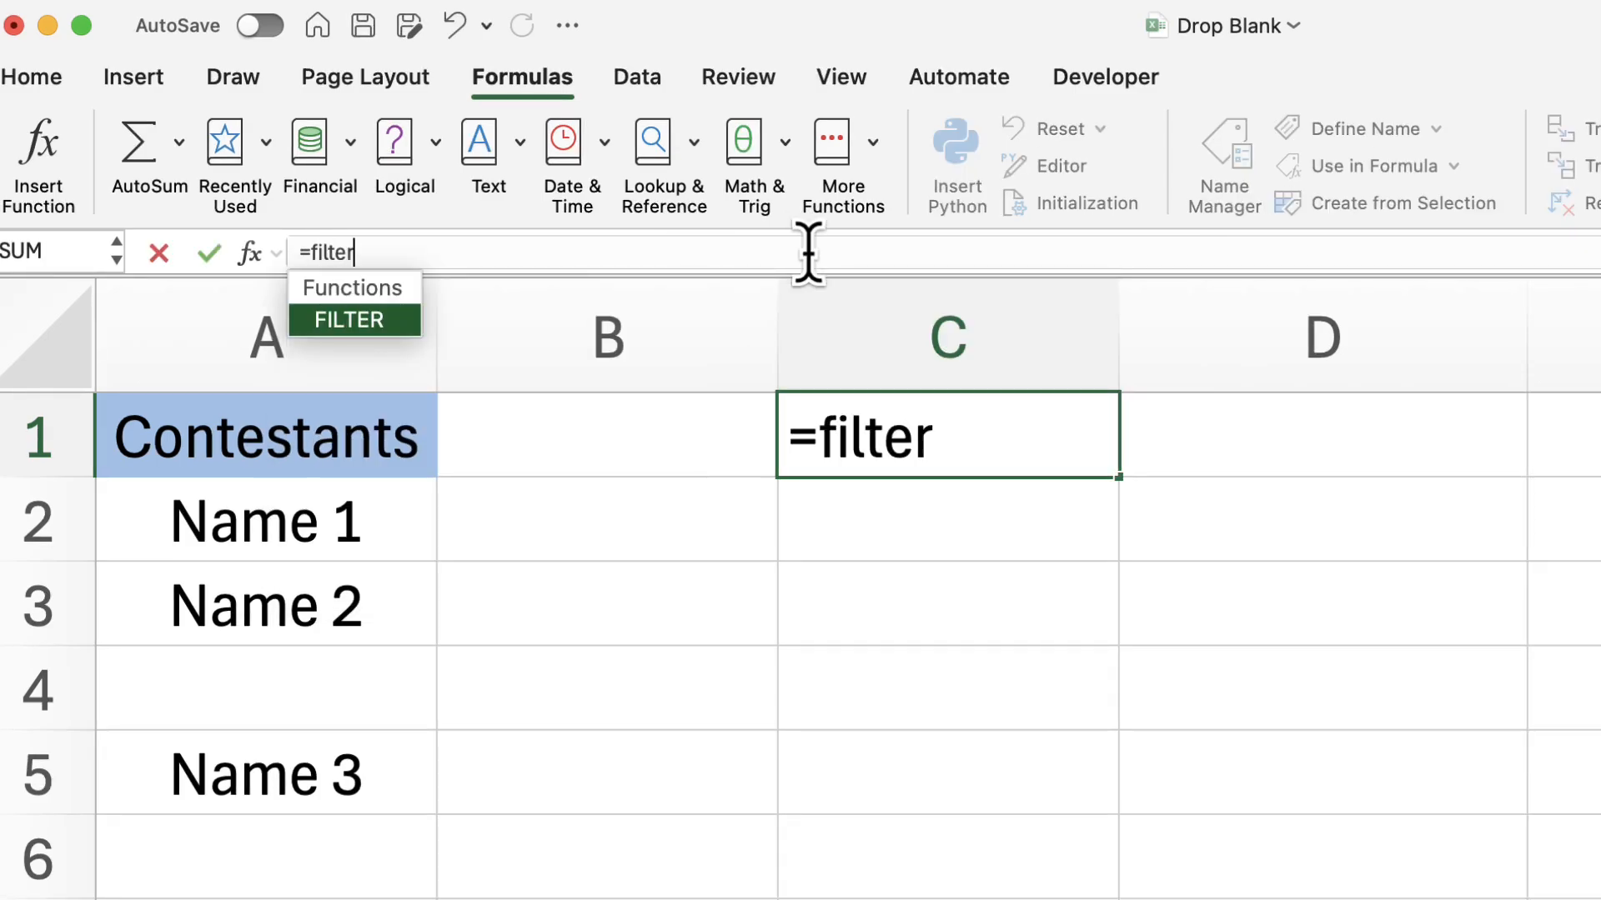
type("(")
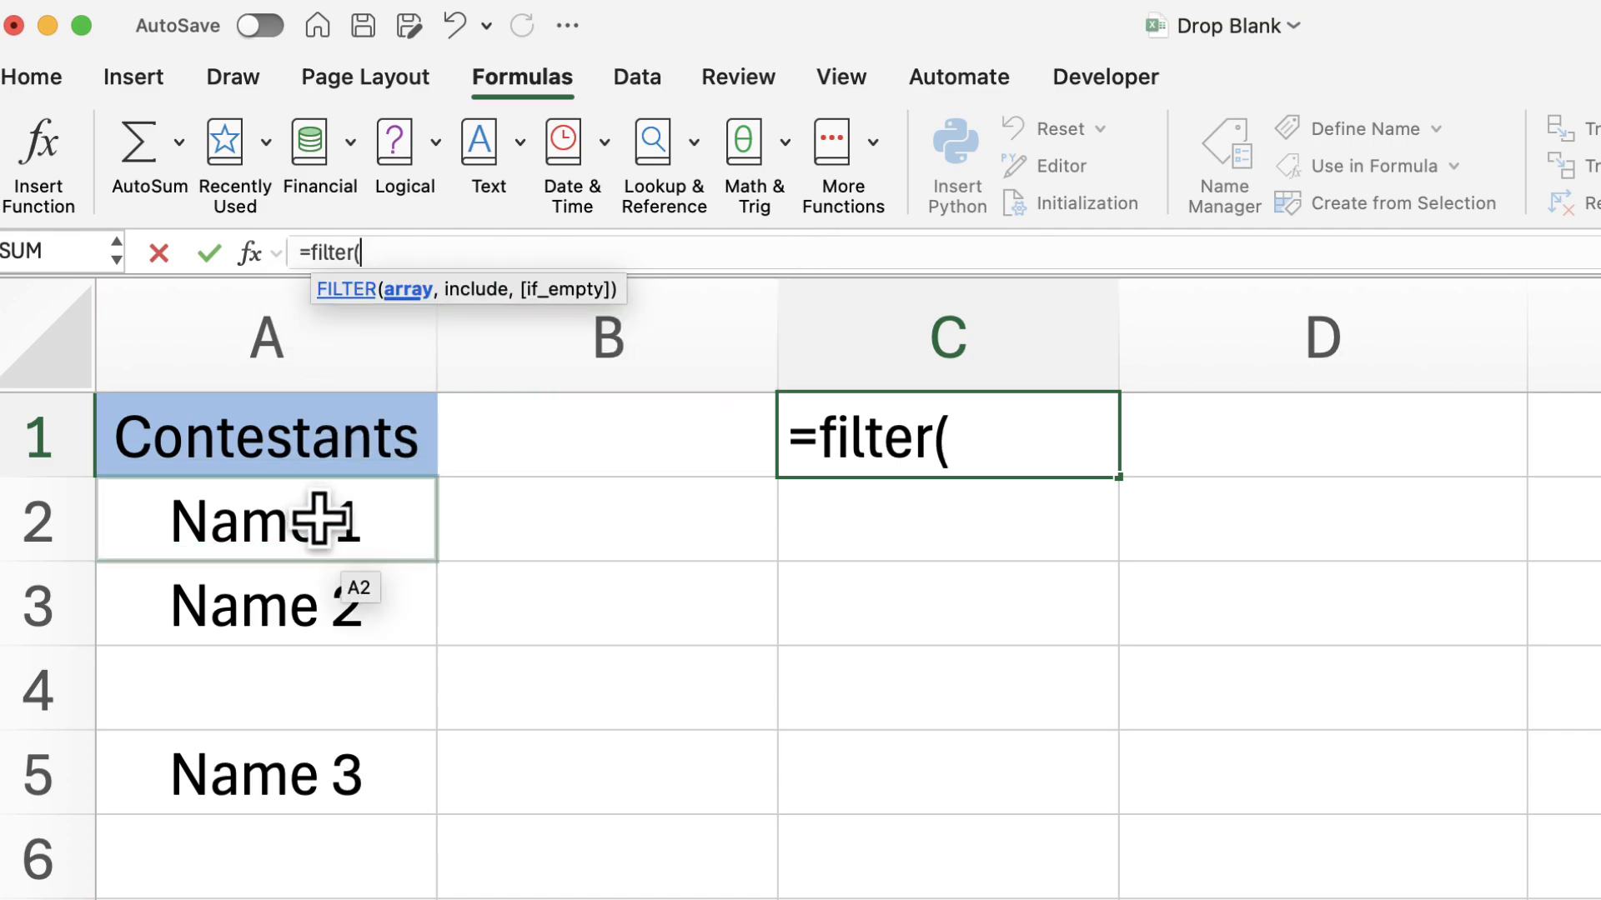
left_click_drag(320, 518, 313, 758)
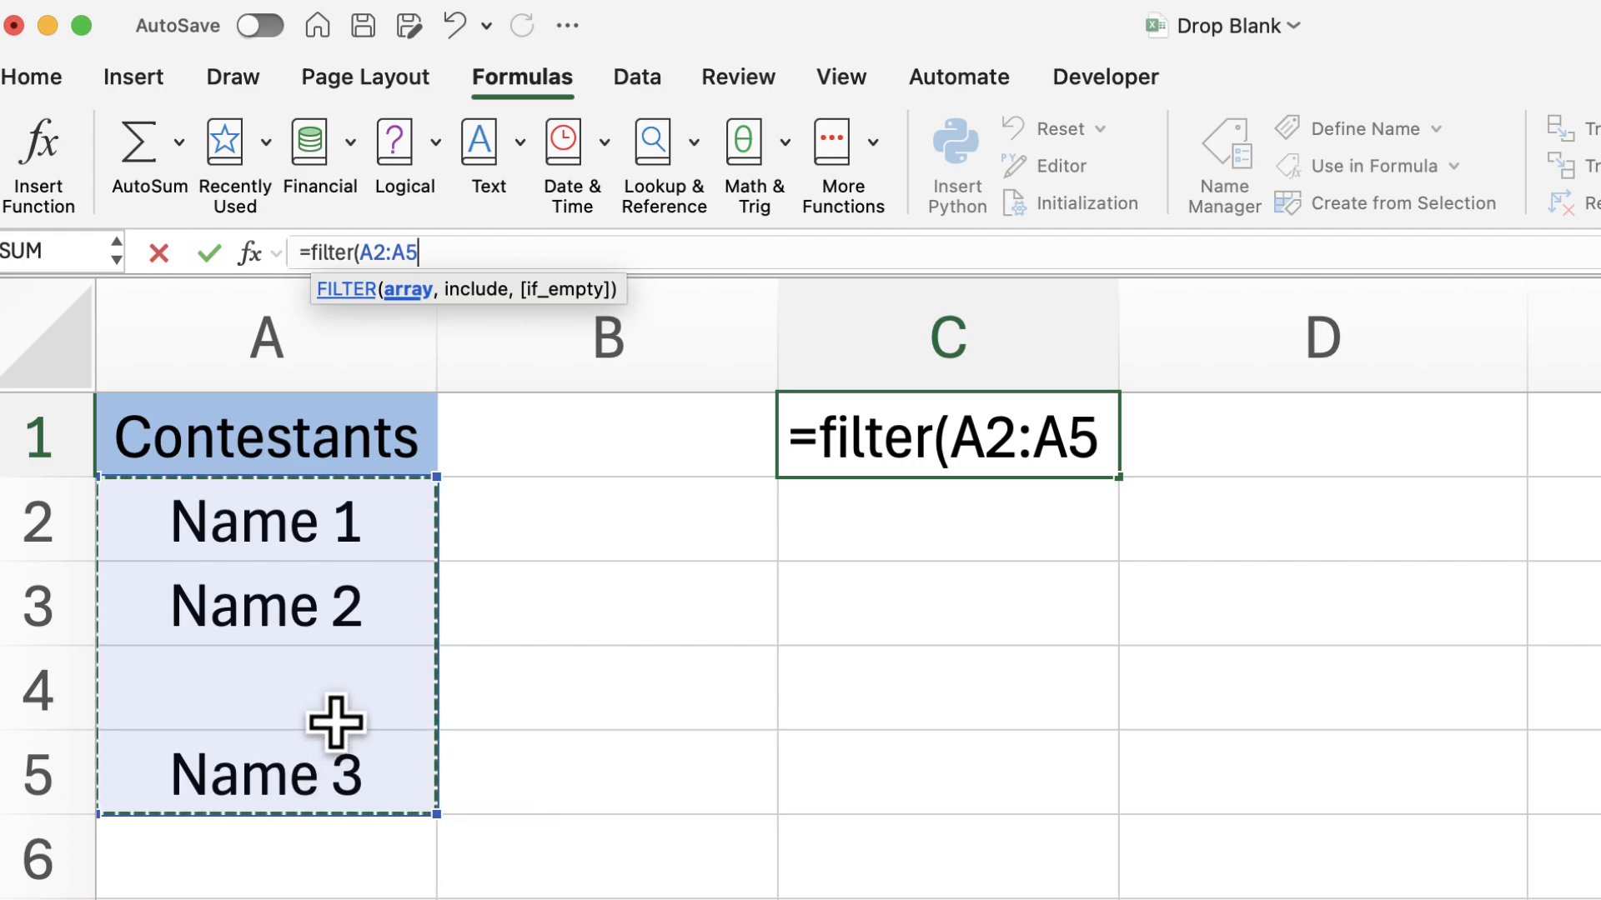
type(",")
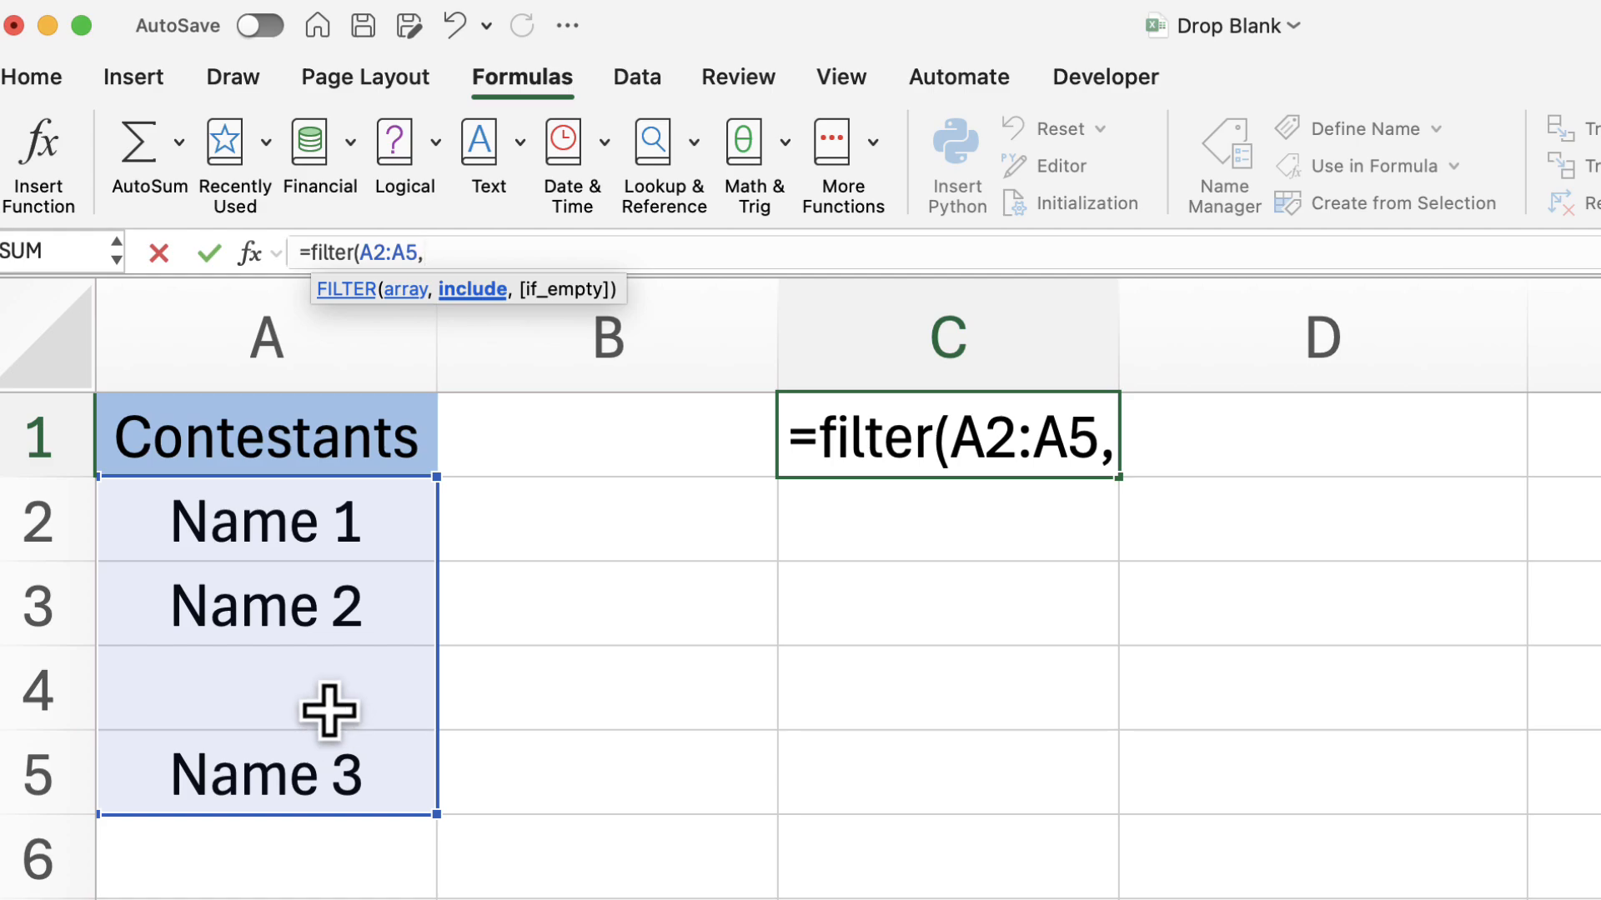
left_click(292, 521)
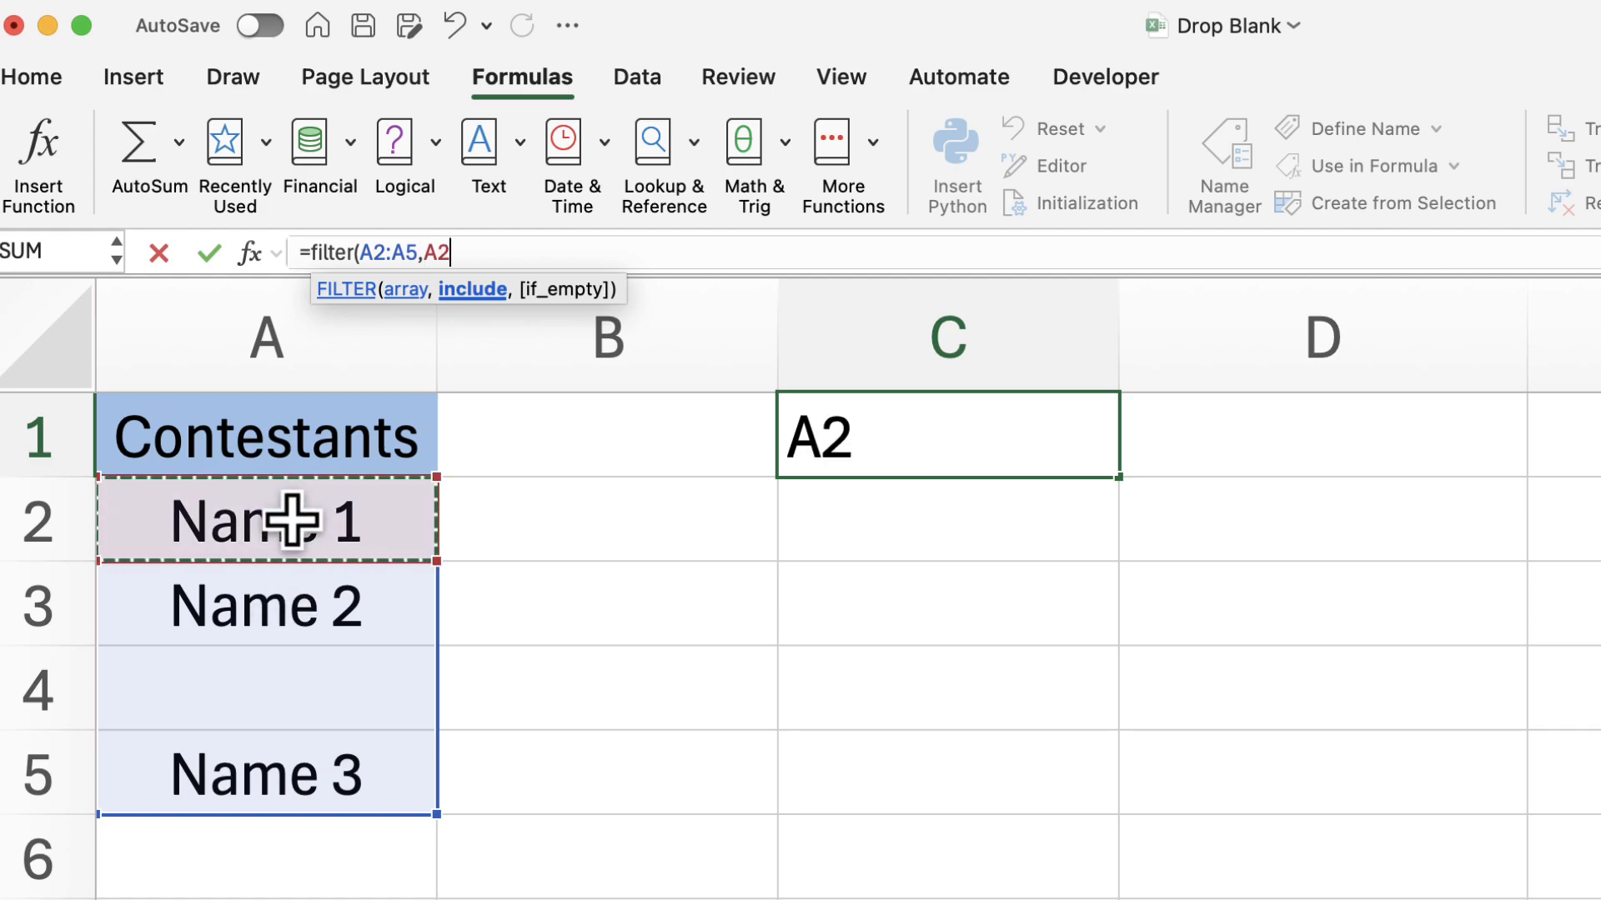
left_click_drag(291, 521, 315, 746)
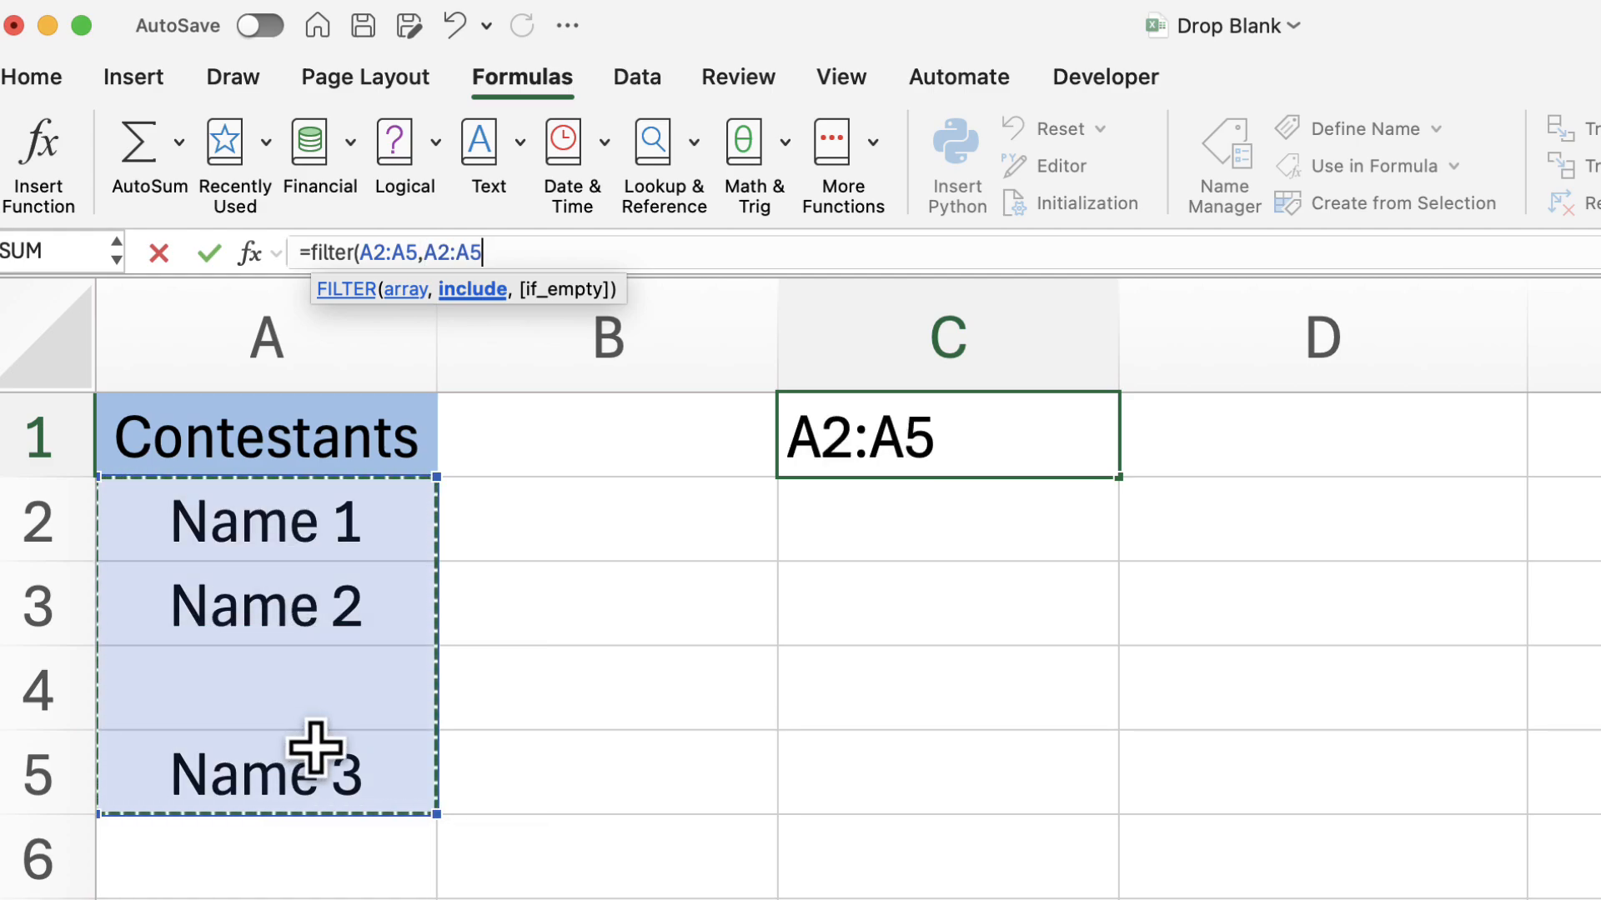
type("<>\"")
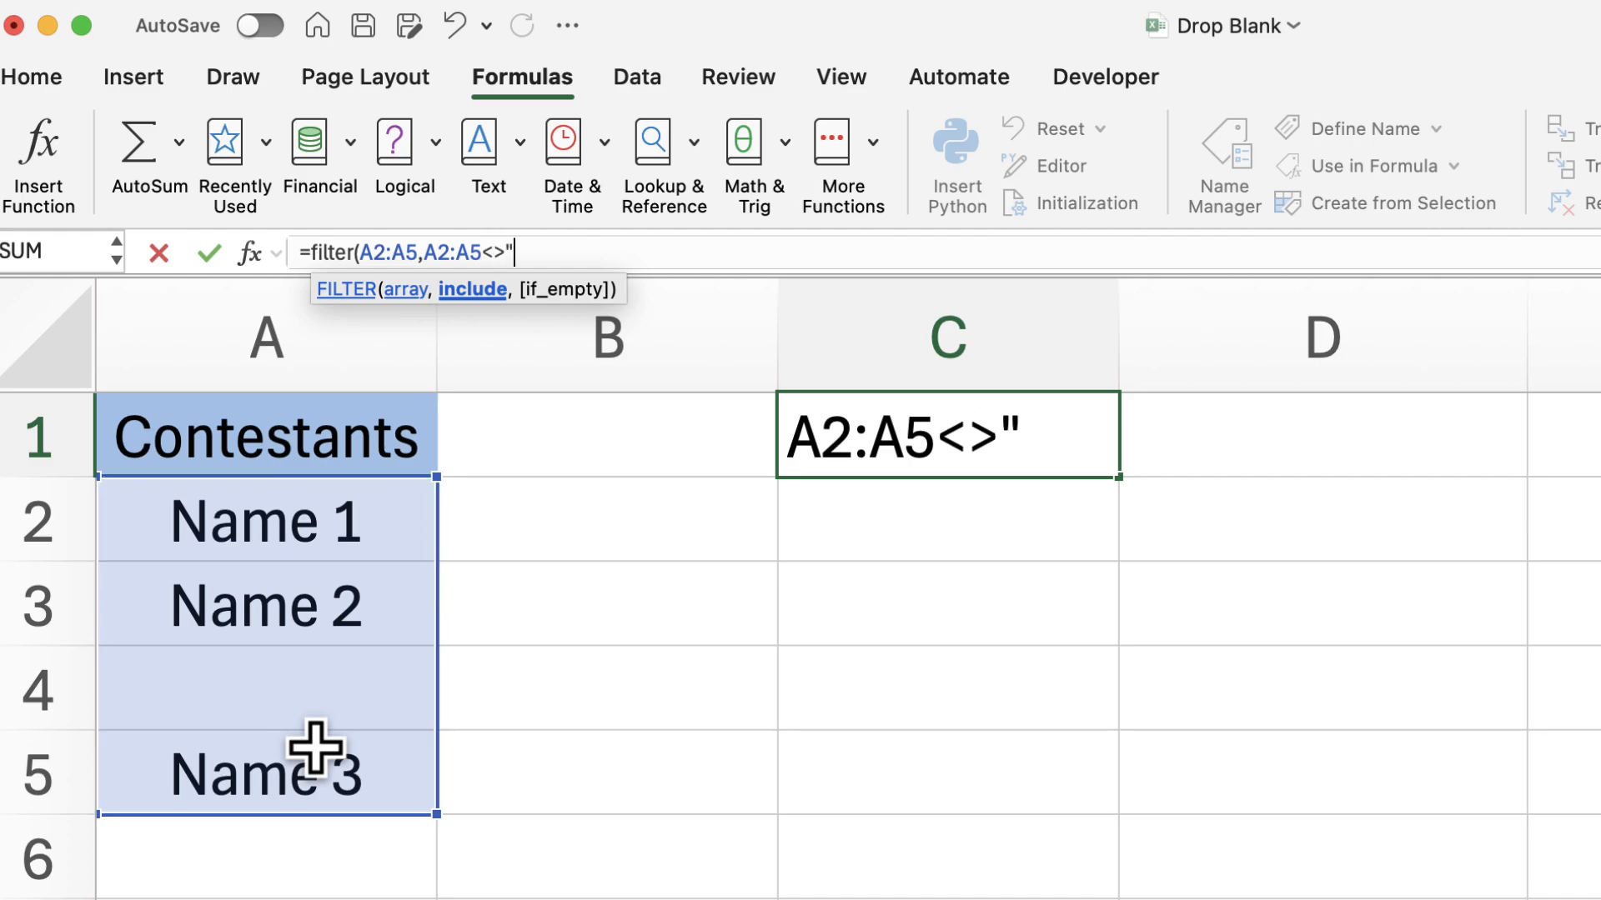
type("\")")
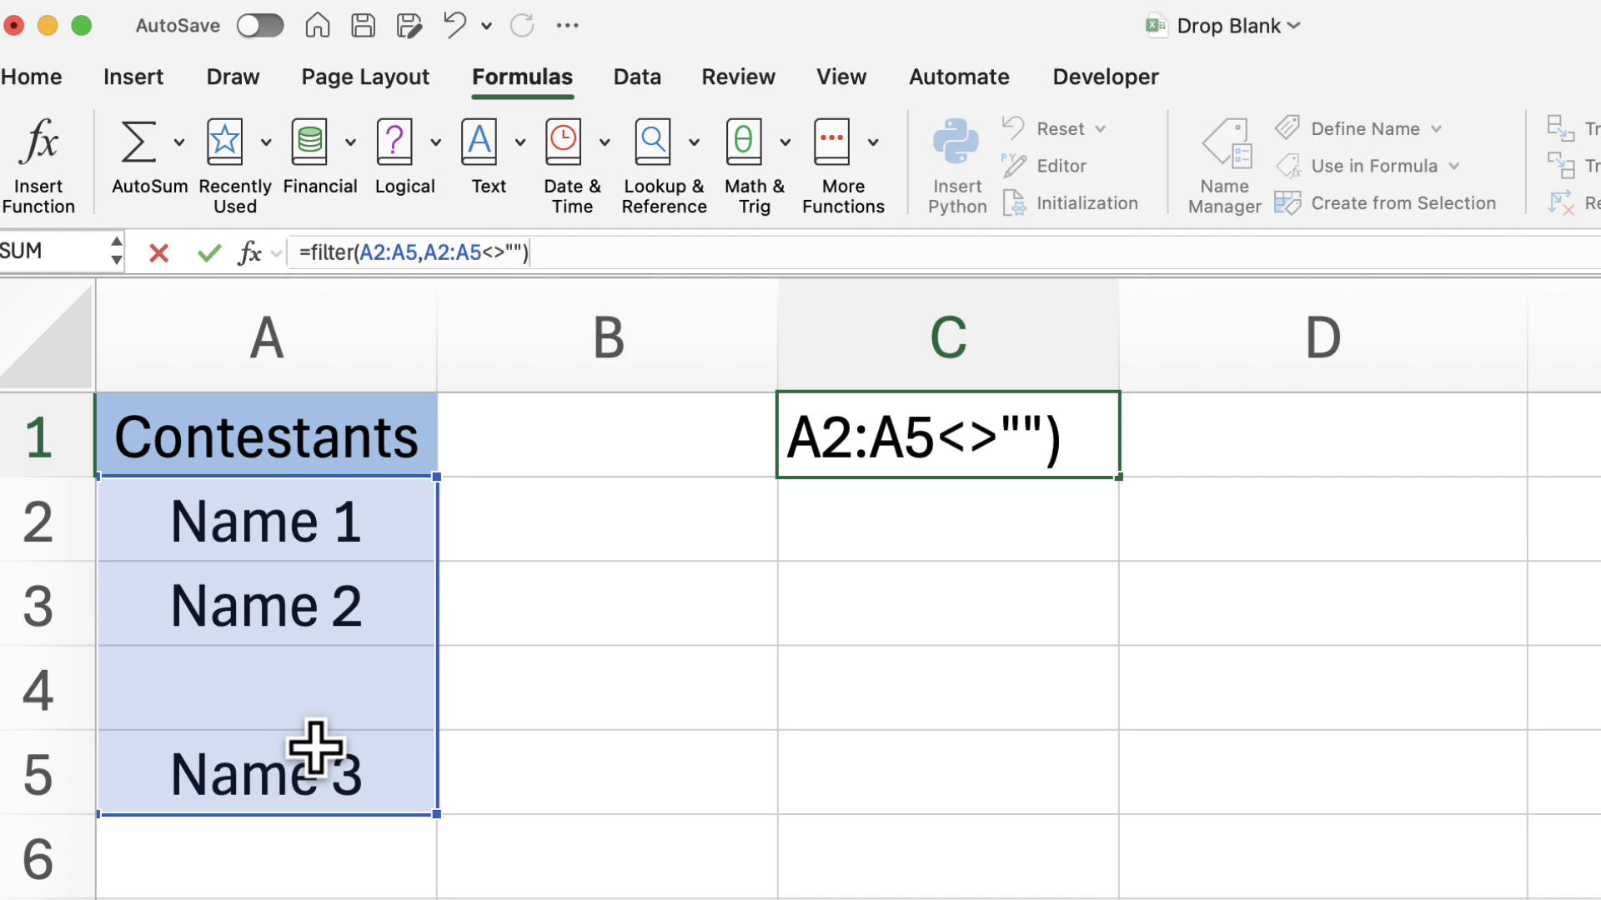
key("Return")
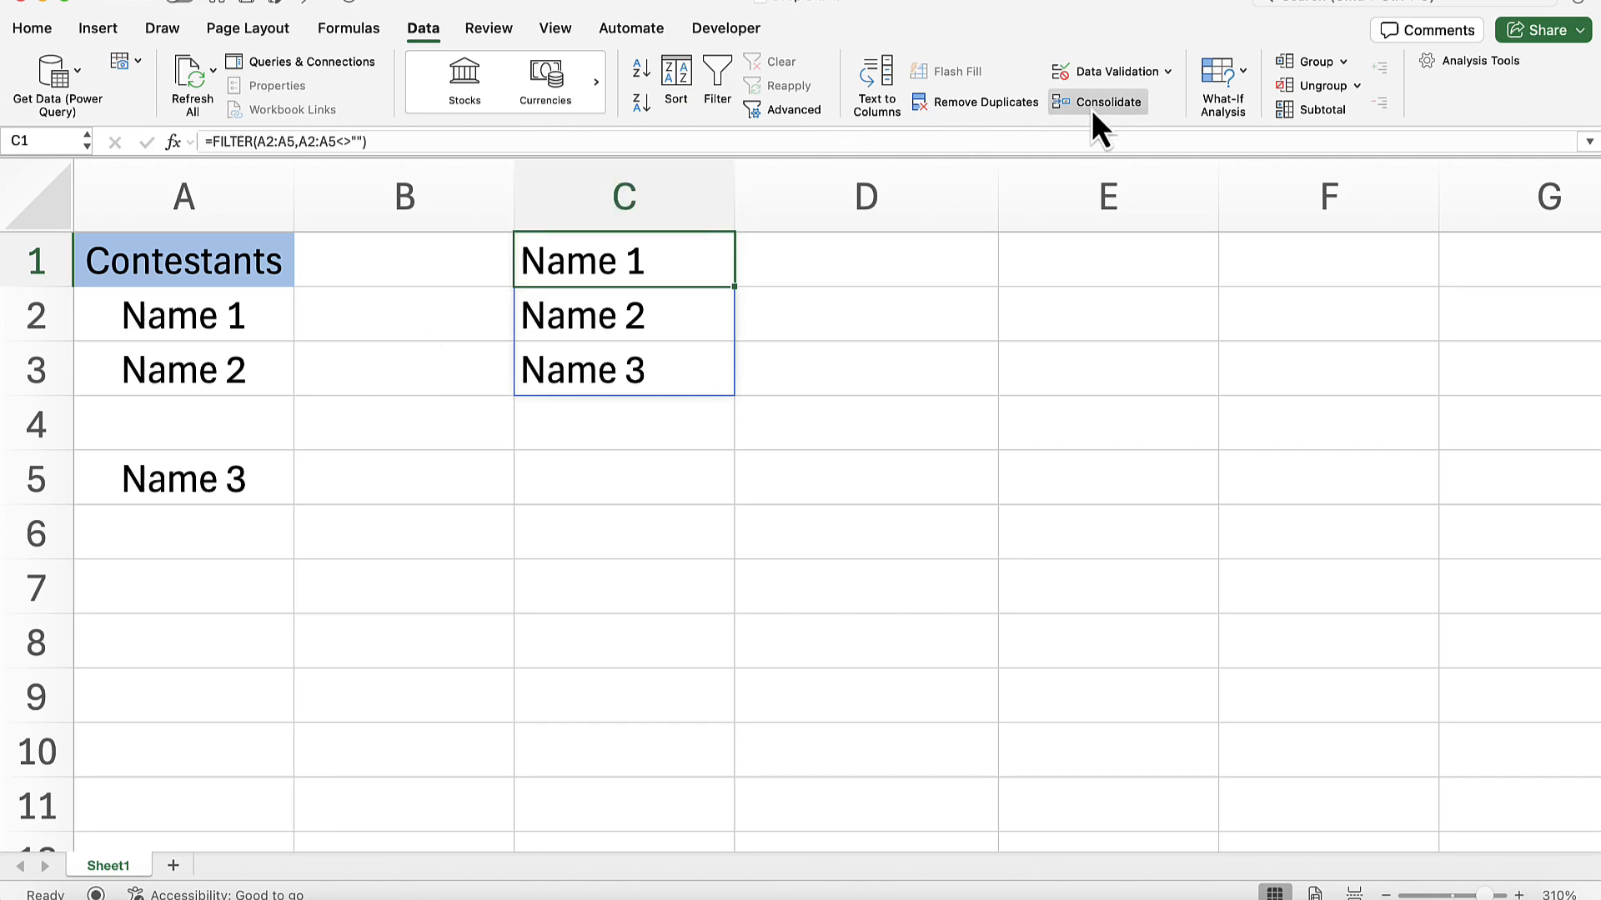
- Try to apply List data validation to cell C1 using the copied FILTER formula as its source
left_click(1168, 72)
left_click(1148, 100)
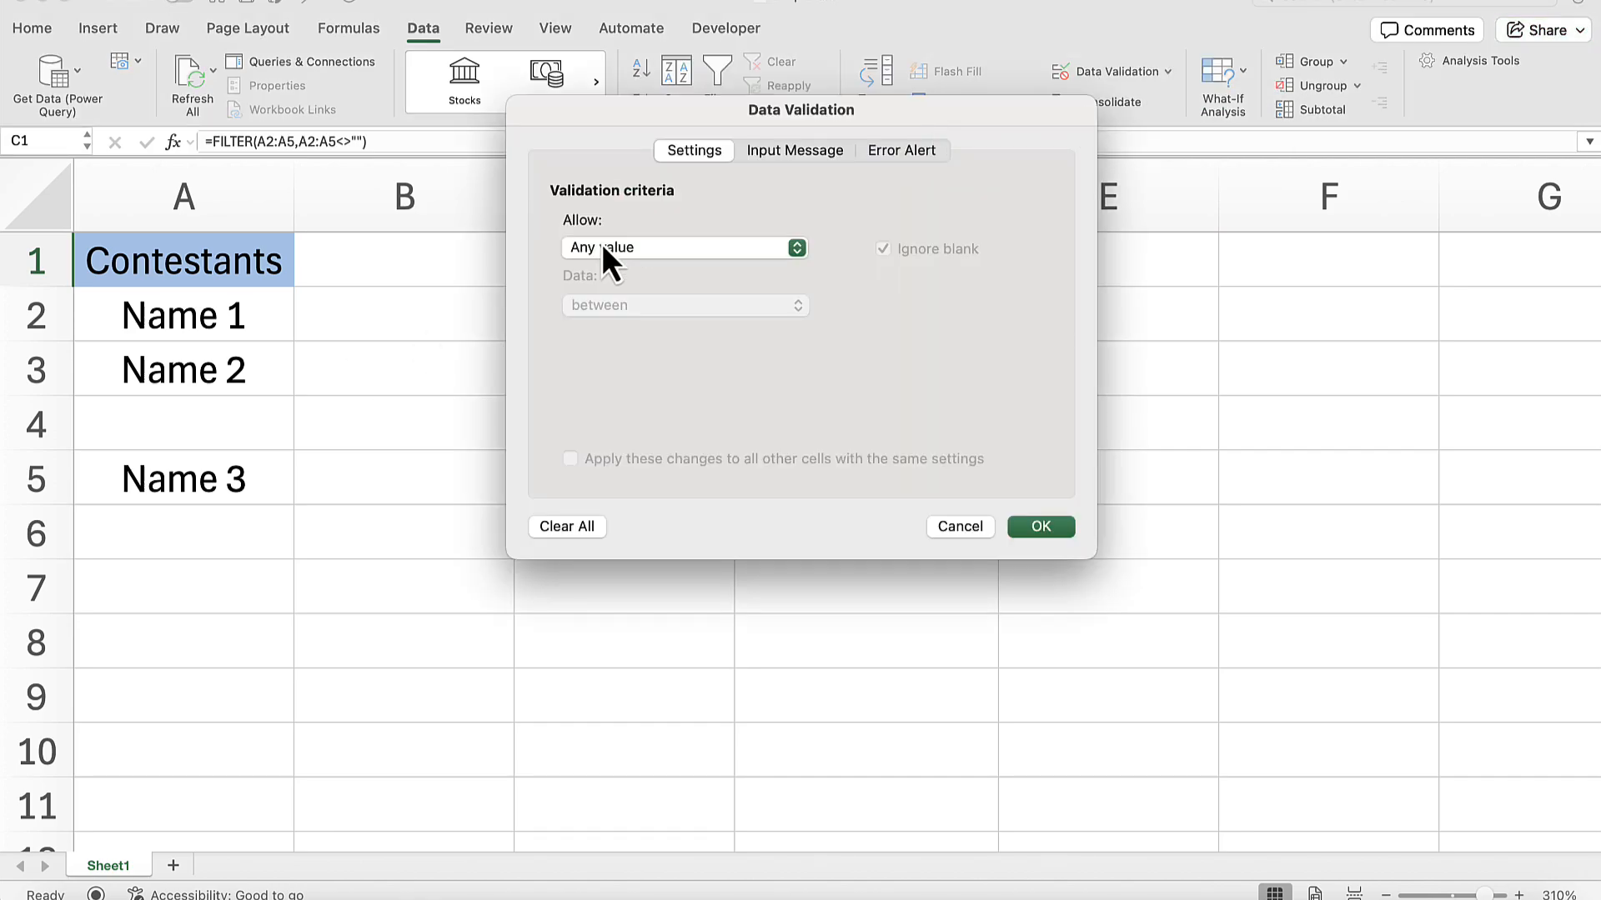
left_click(799, 253)
left_click(705, 317)
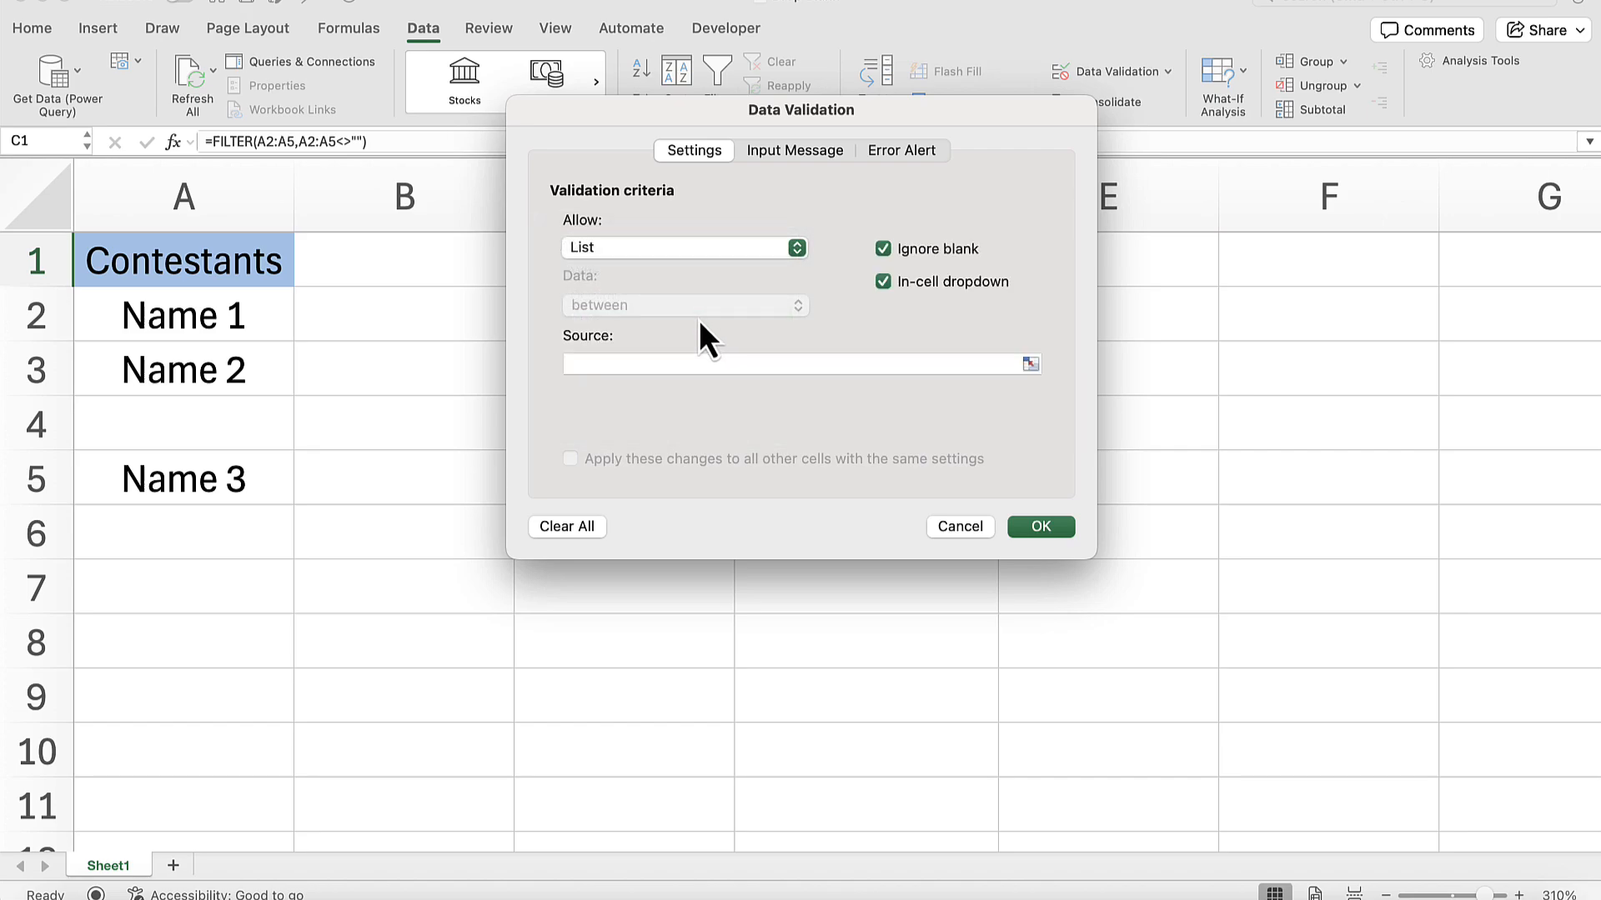
left_click(608, 363)
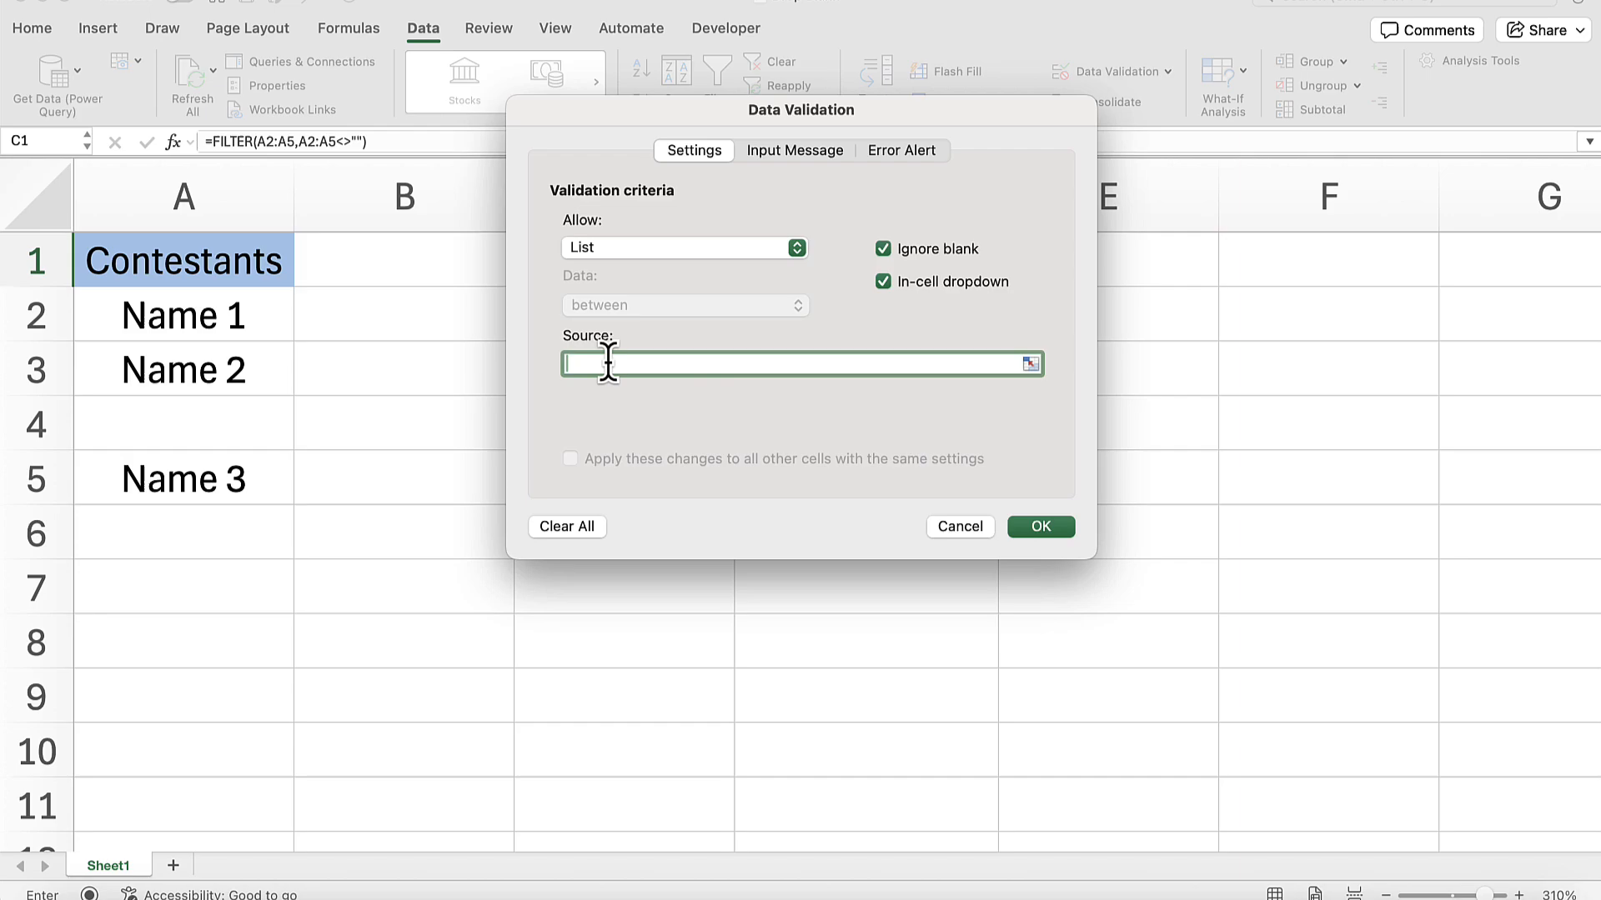
key("super+v")
left_click(1054, 532)
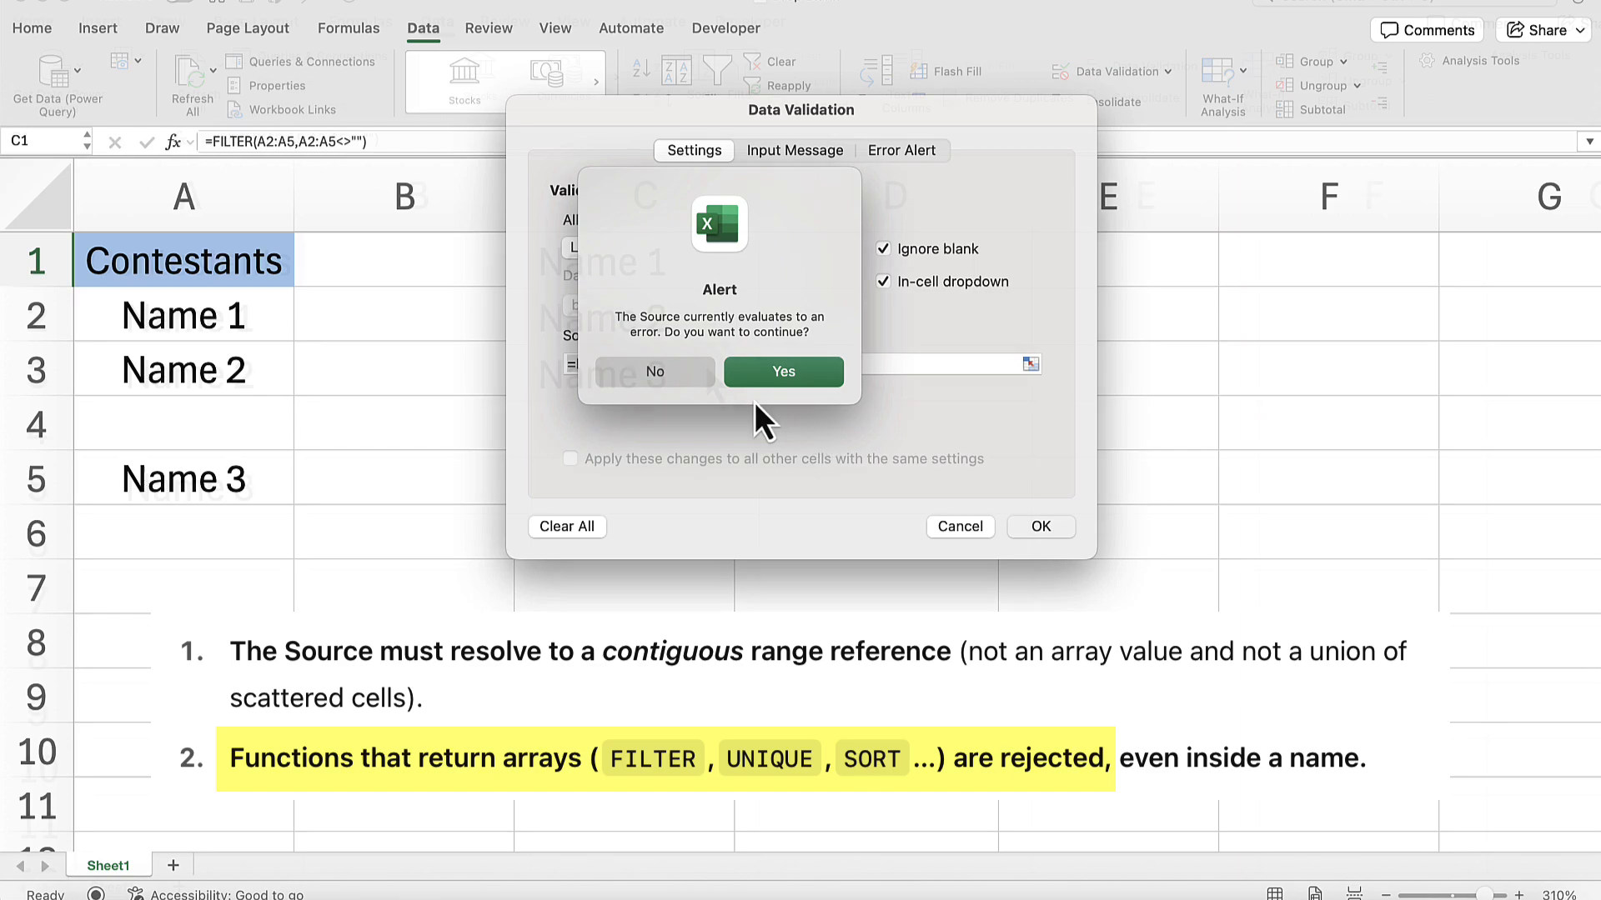
left_click(762, 372)
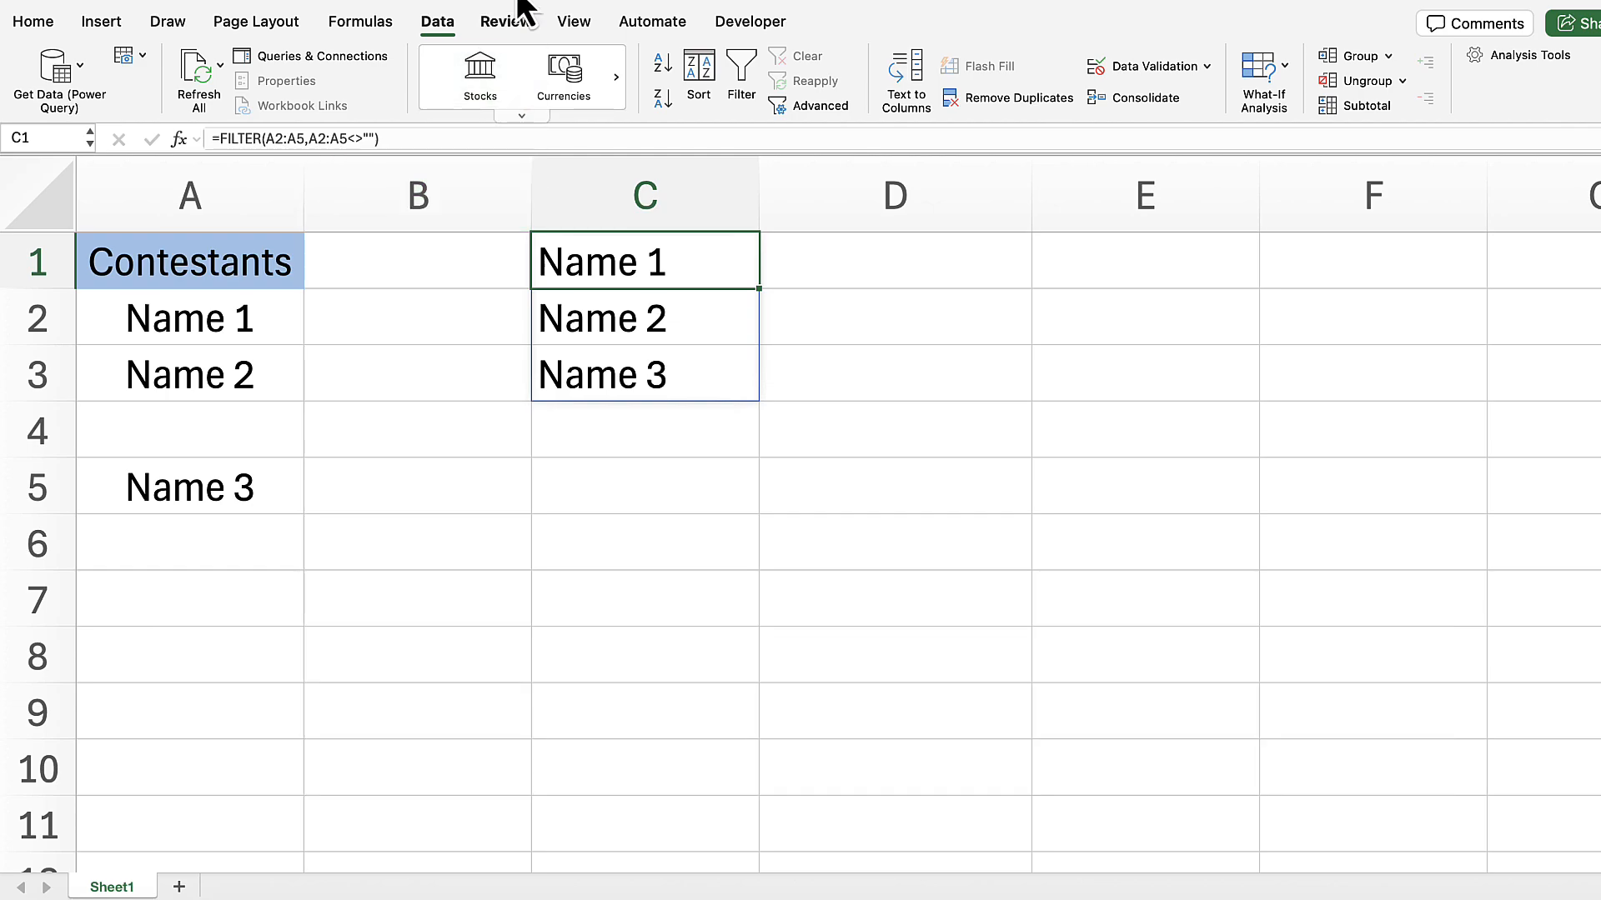
- Try to apply List data validation to cell C1 using =$A$2:$A$3&$A$5 as its source
left_click(1209, 70)
left_click(1184, 107)
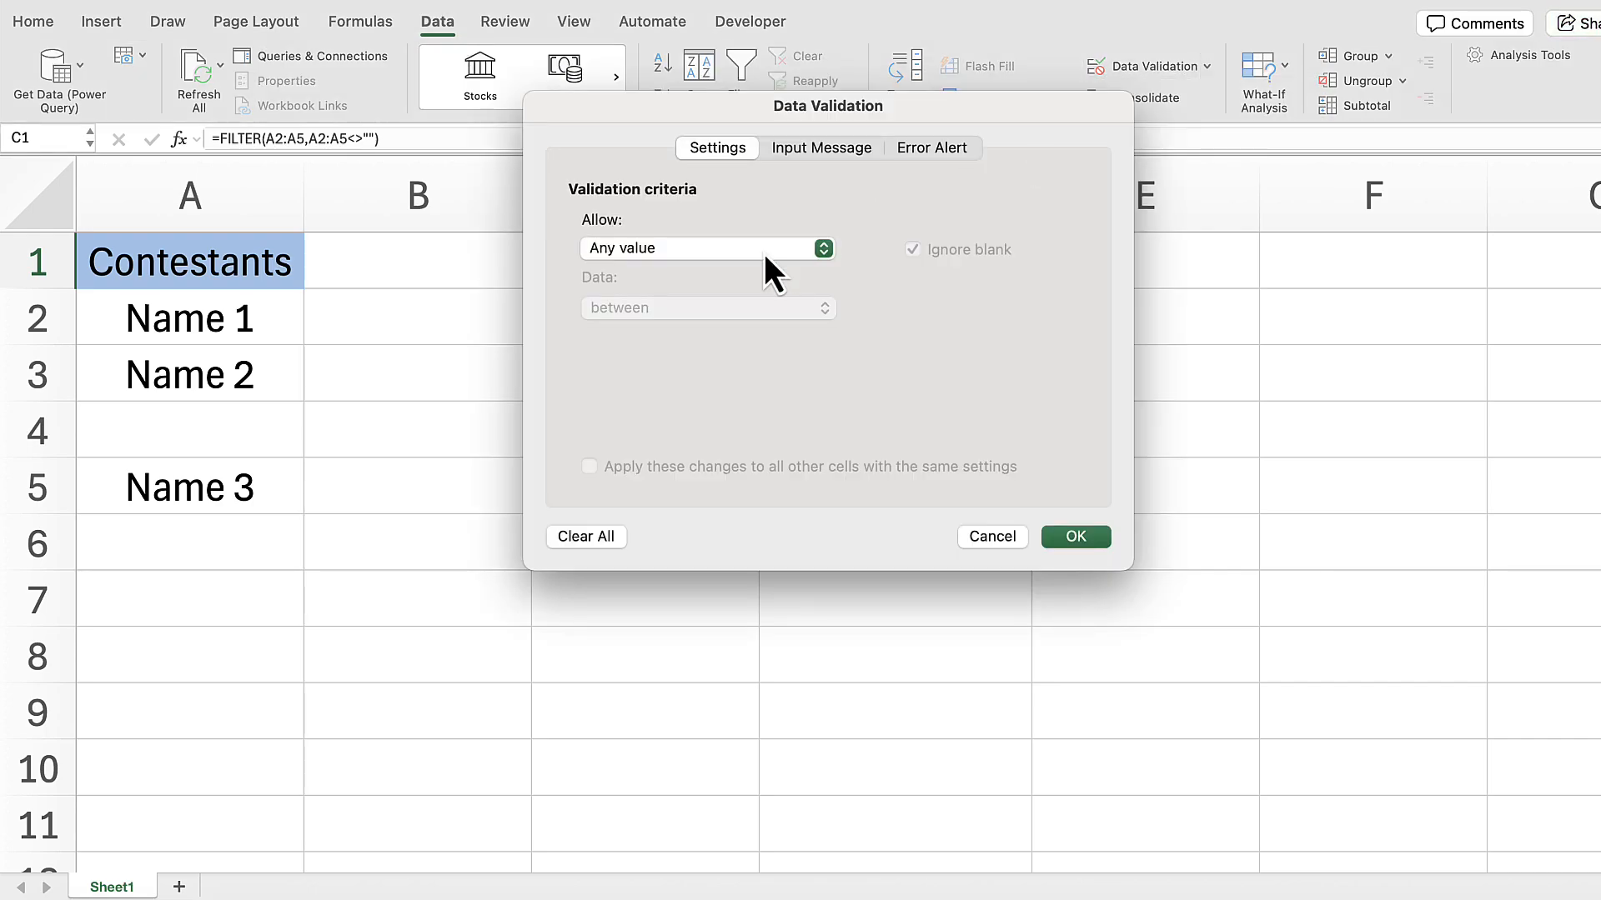
left_click(792, 254)
left_click(728, 328)
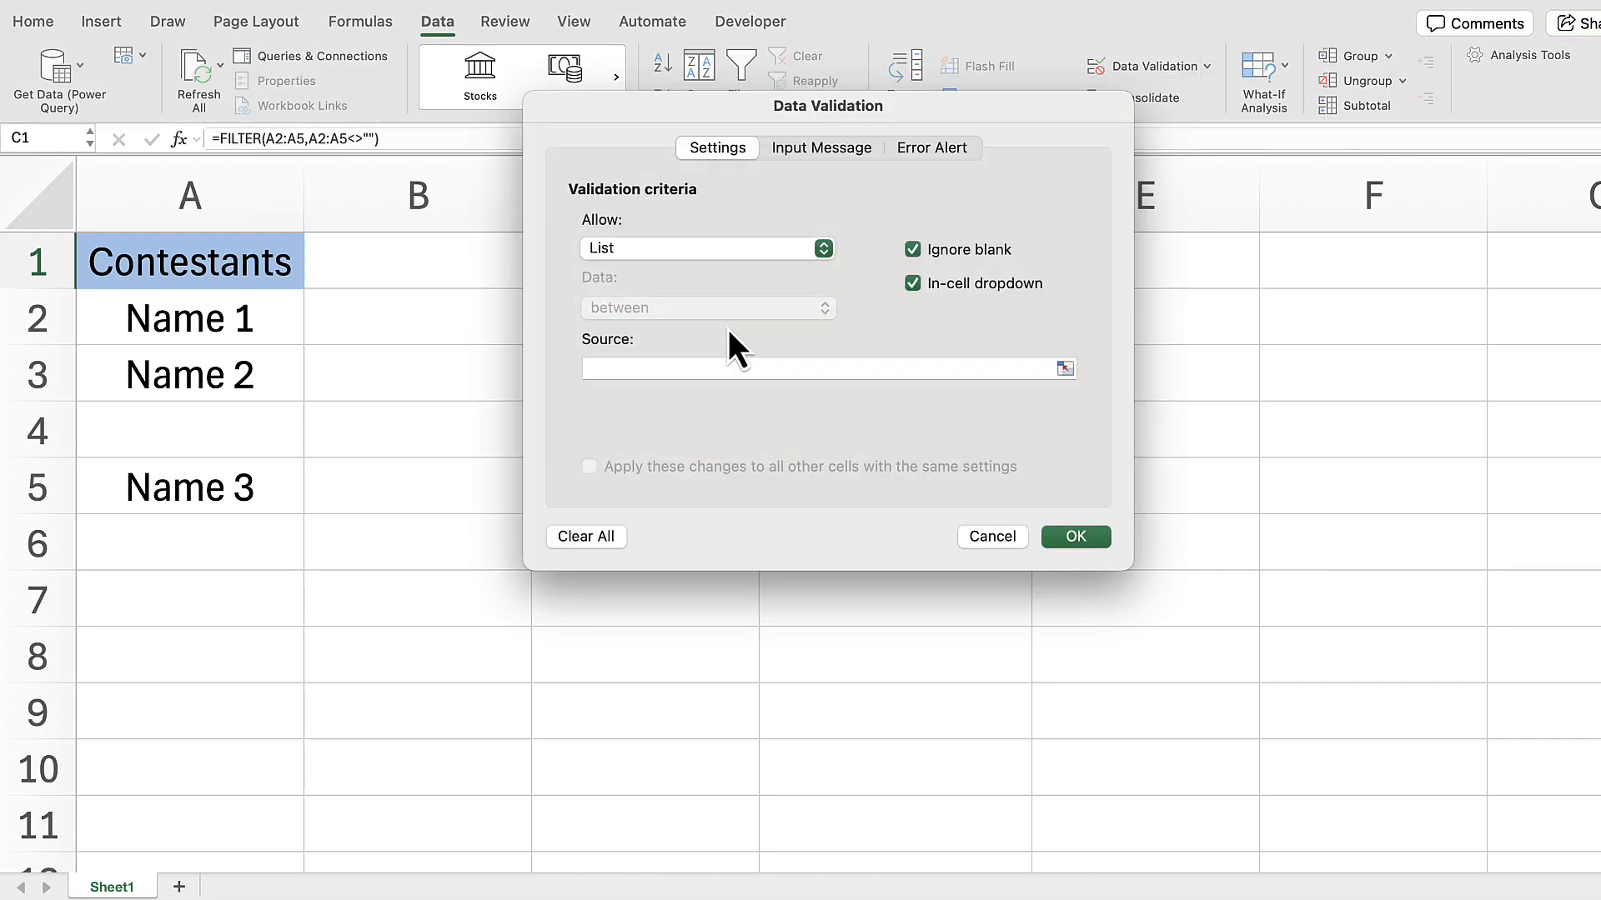
left_click(664, 361)
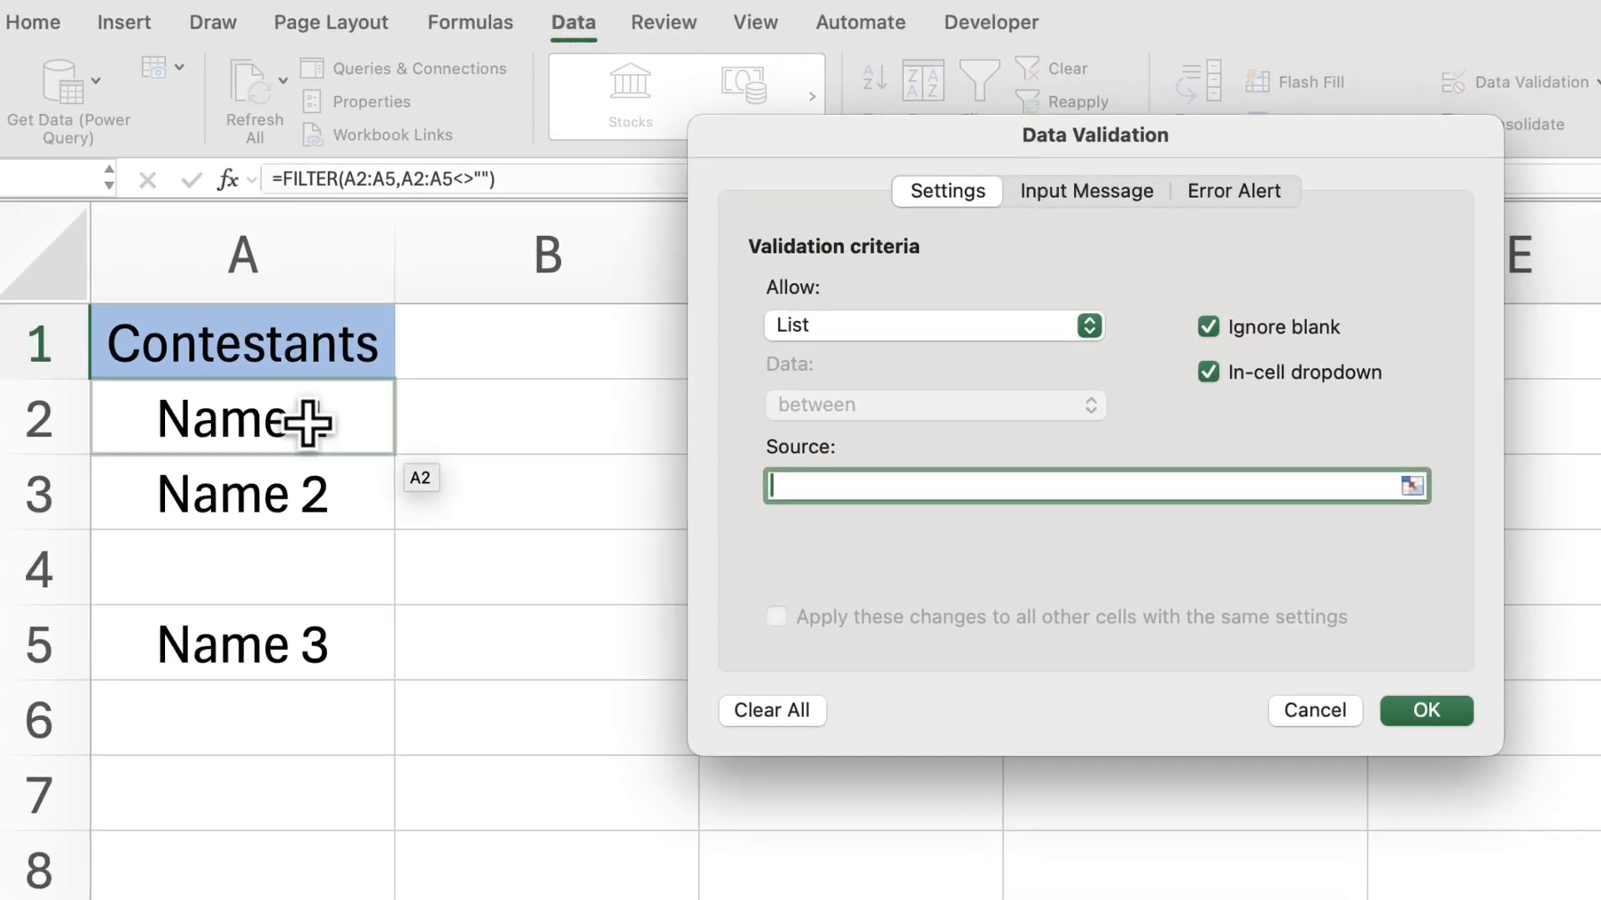
left_click_drag(249, 334, 245, 372)
left_click_drag(318, 491, 321, 488)
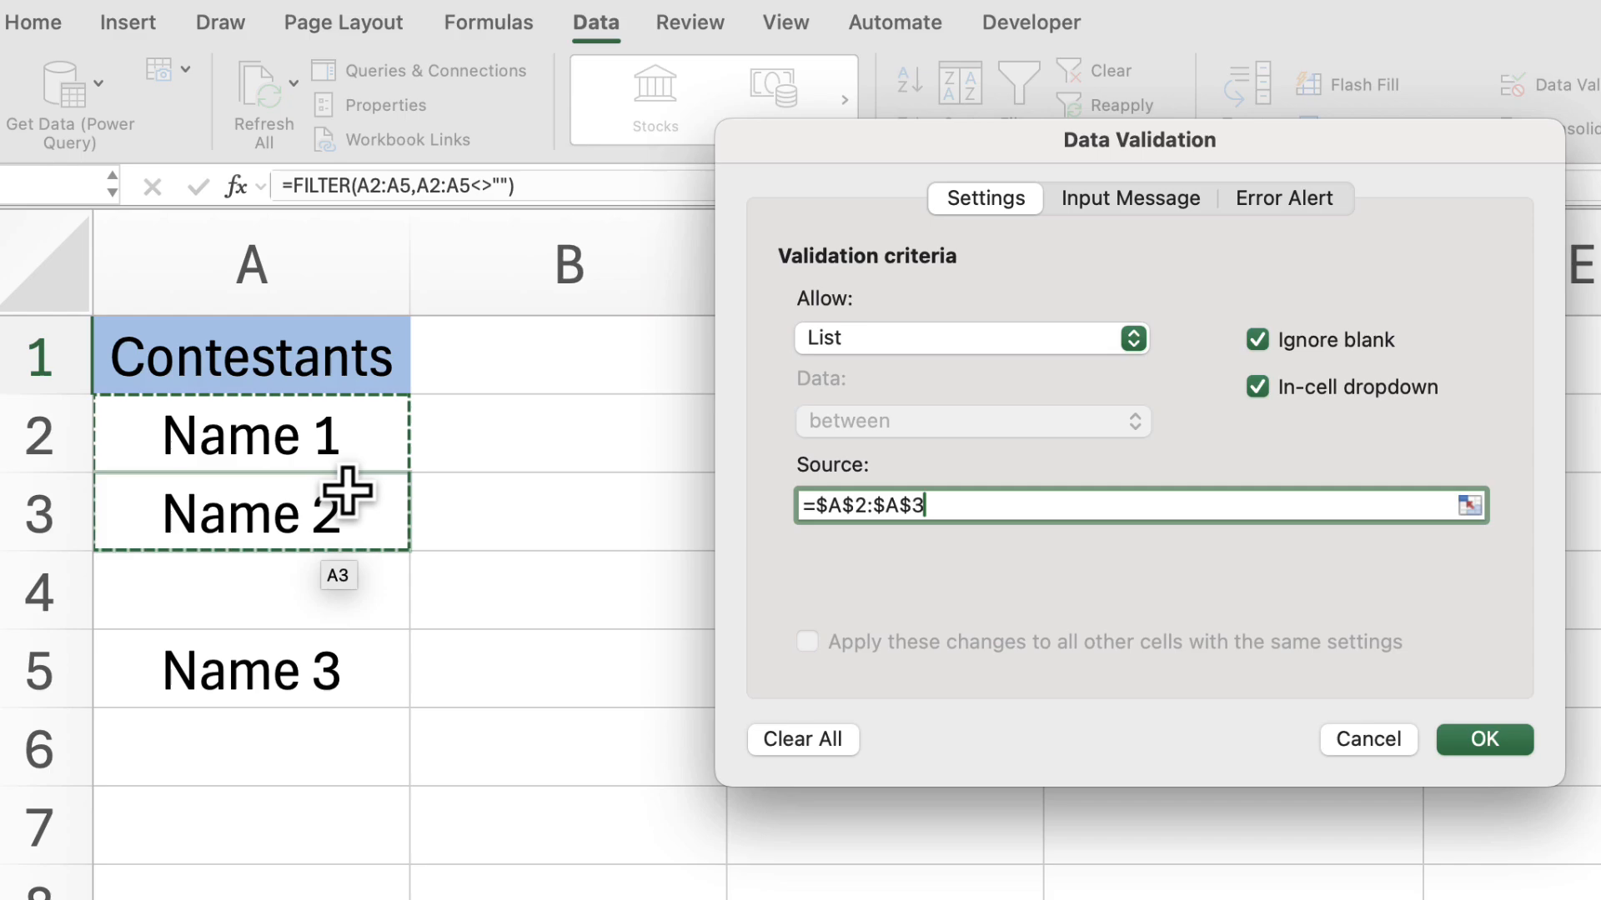
type("&")
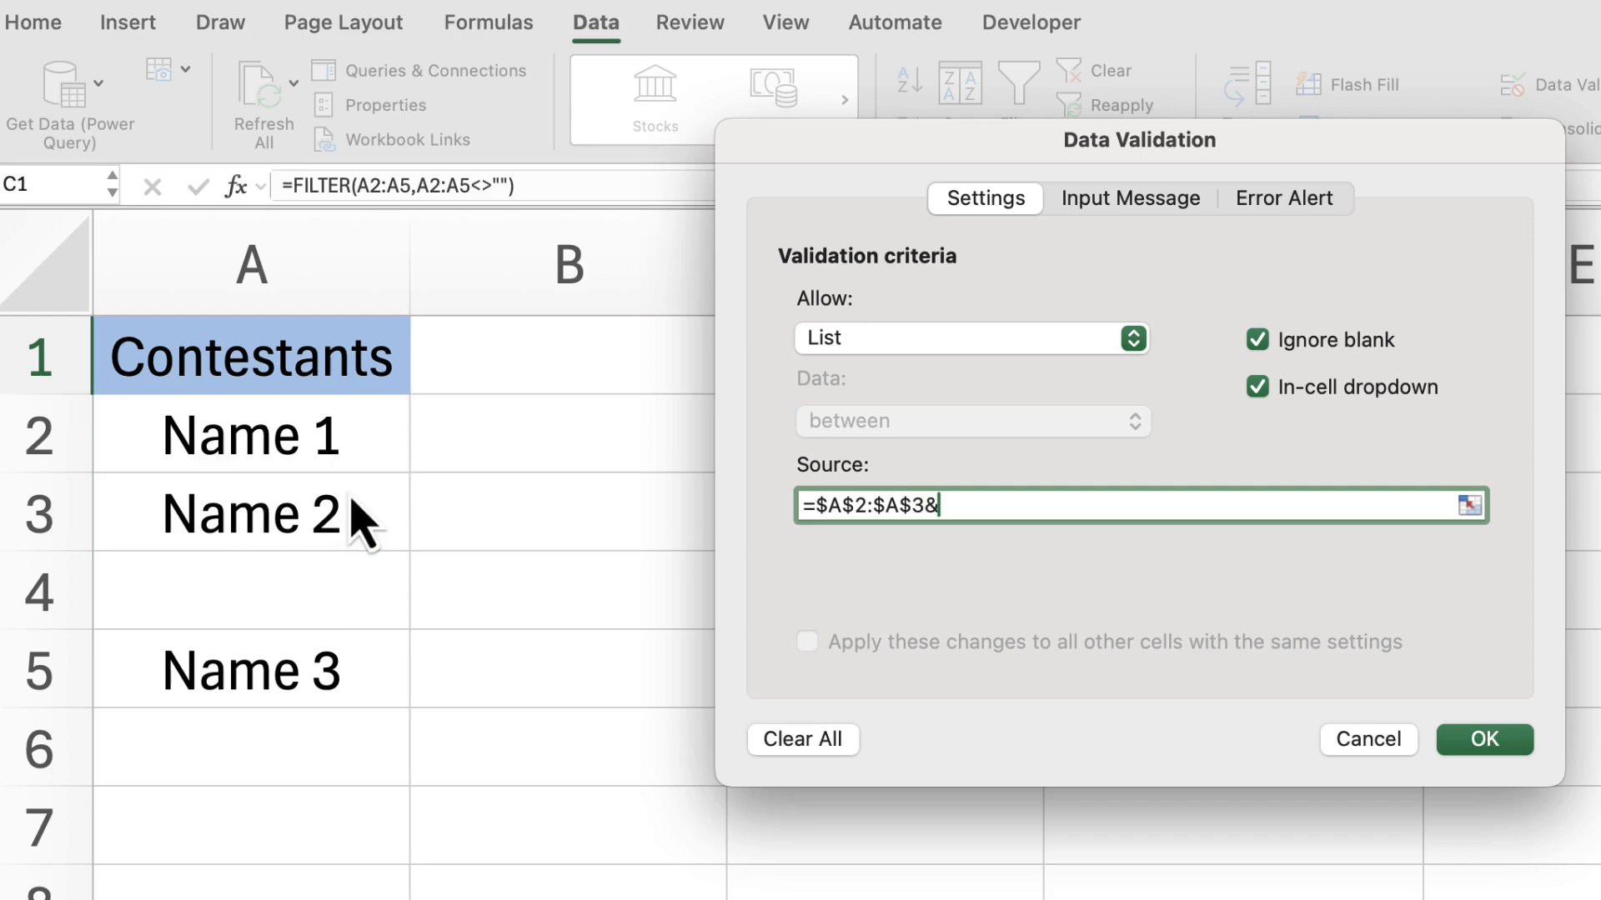
left_click(296, 646)
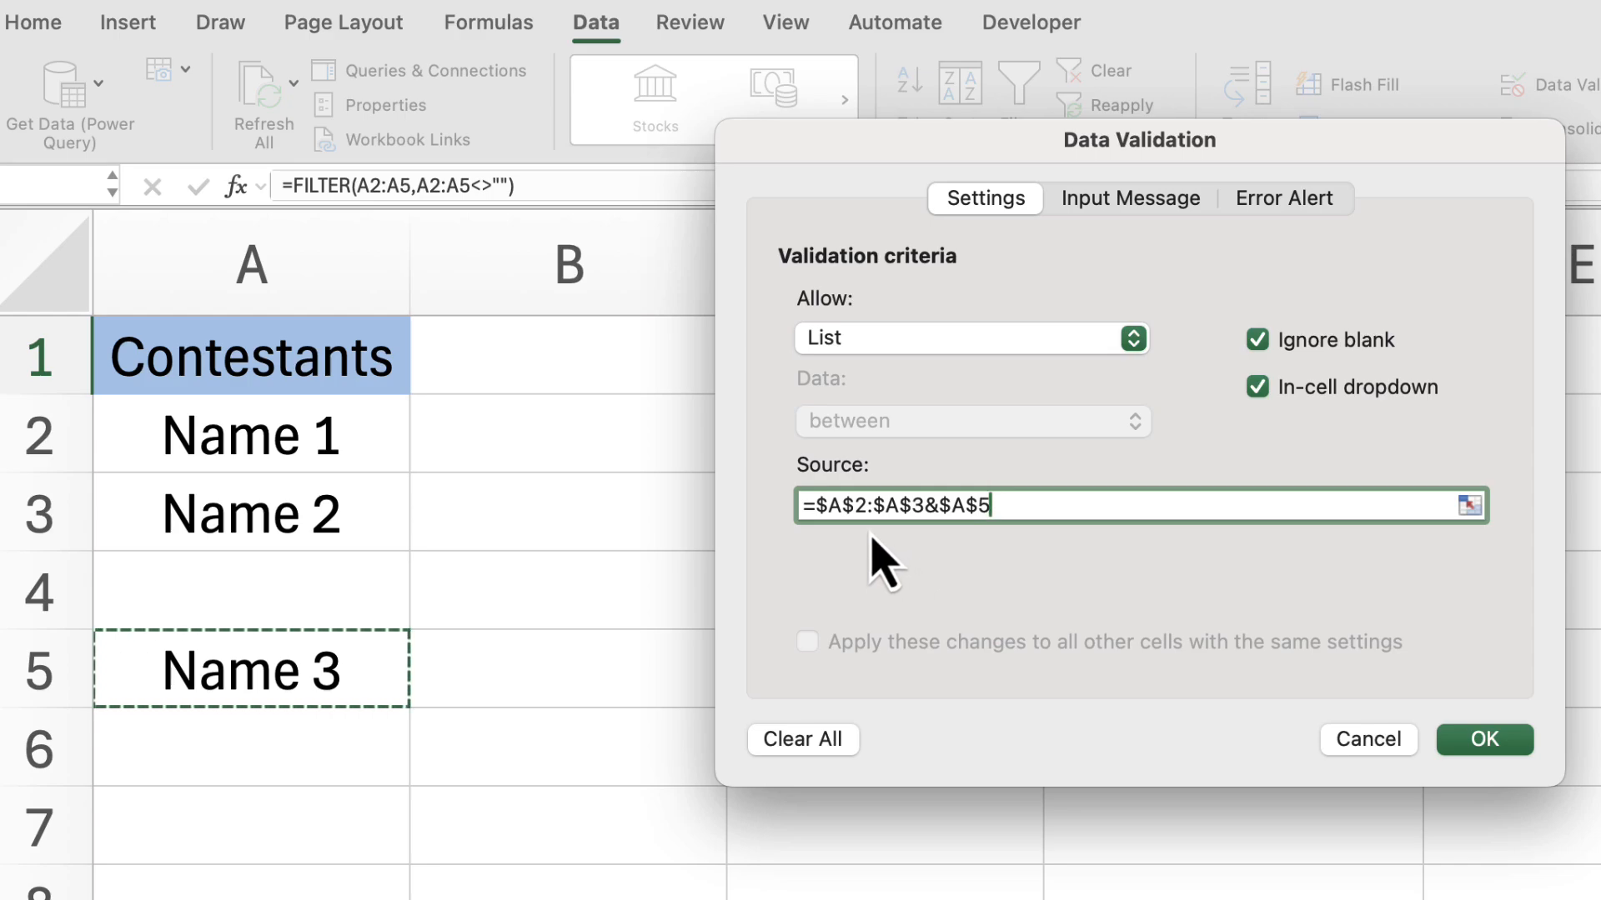
left_click(1483, 752)
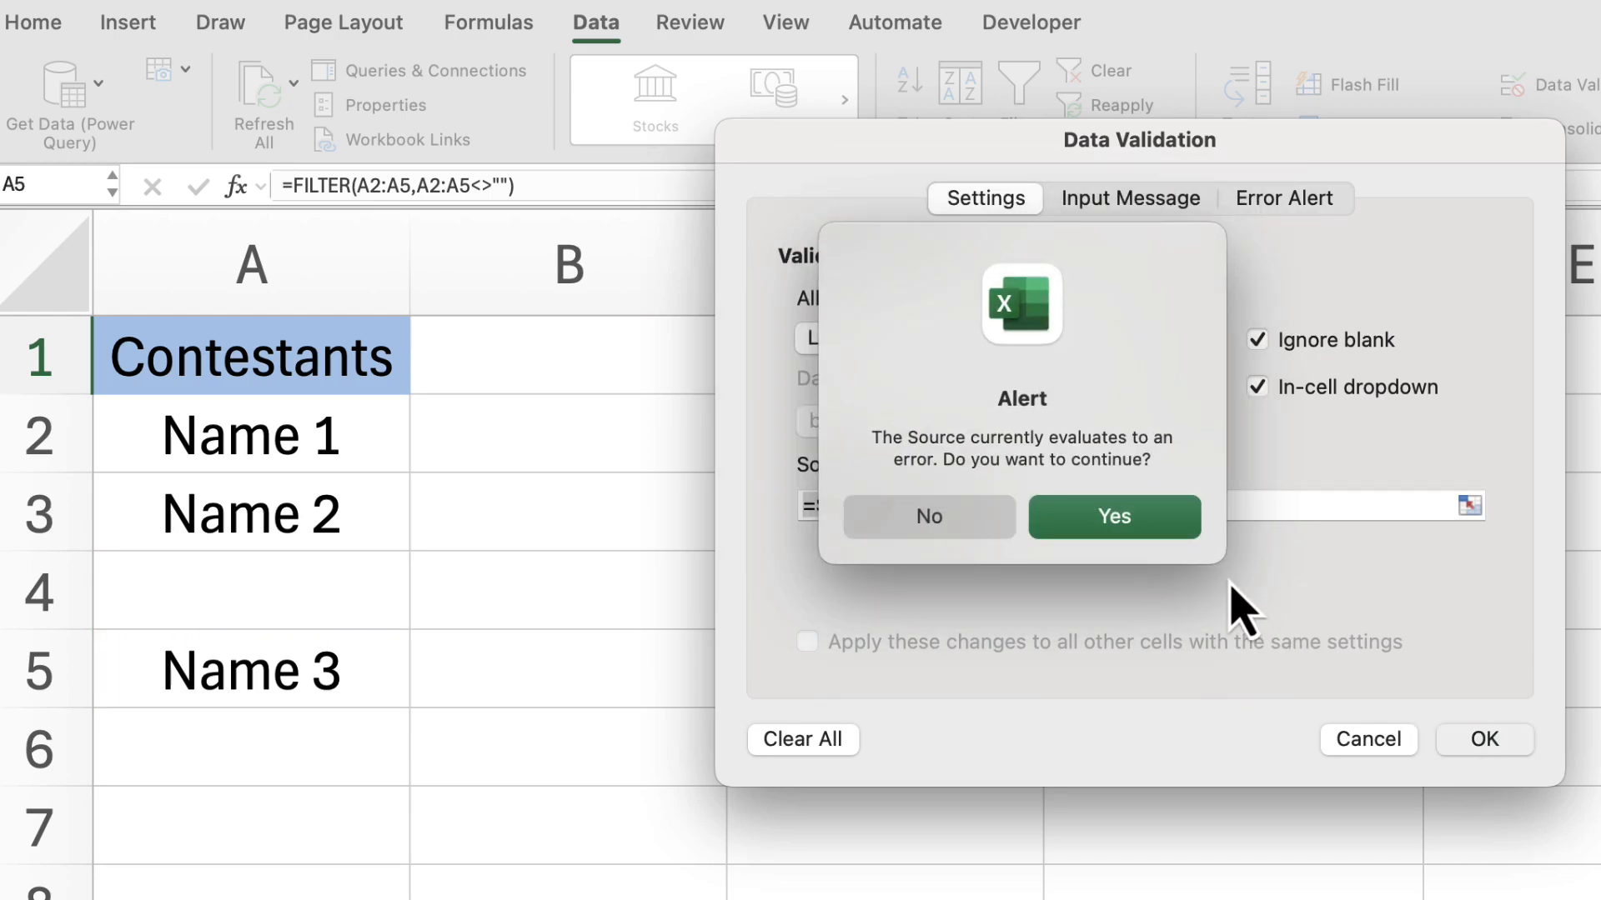
left_click(1108, 521)
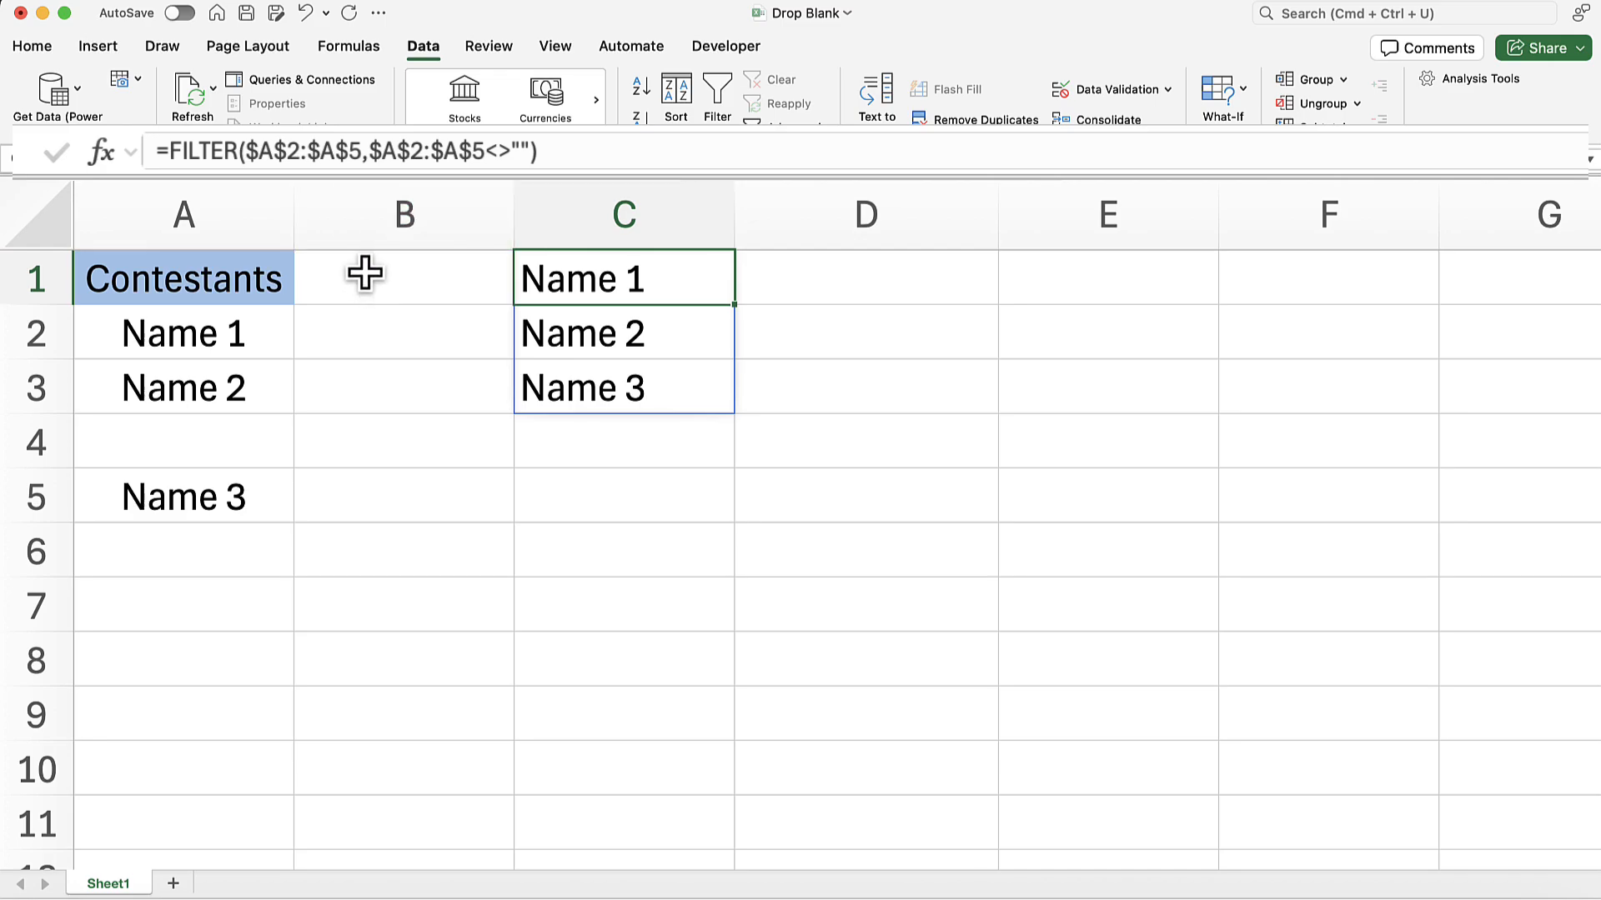
- Define a workbook-scoped name List that refers to =FILTER($A$2:$A$5,$A$2:$A$5<>"")
left_click(353, 52)
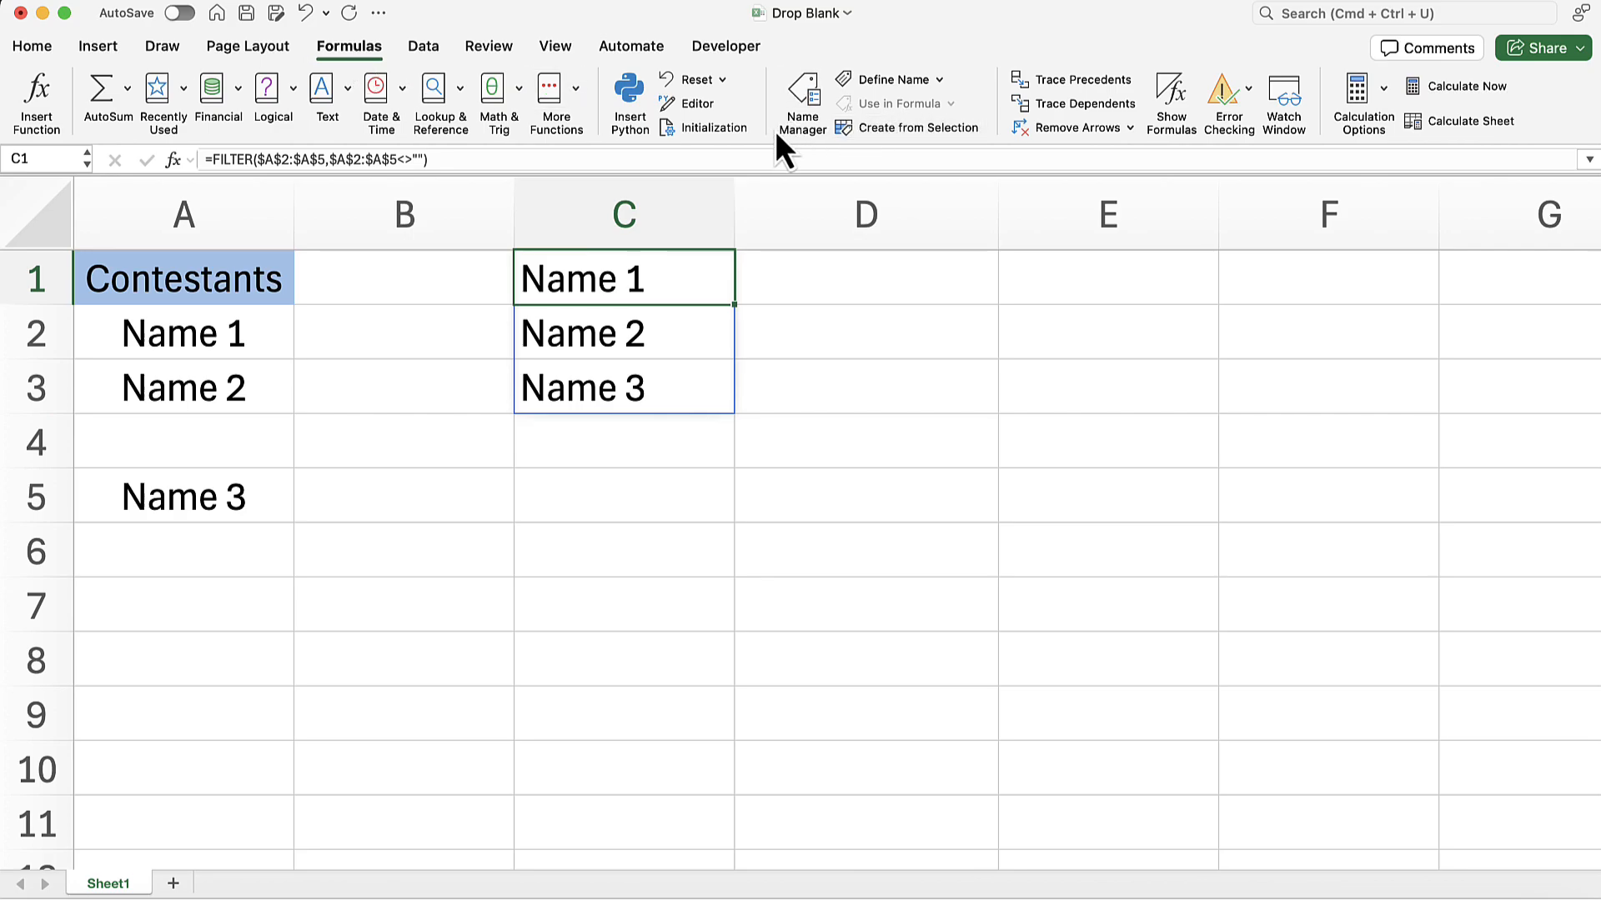
left_click(809, 117)
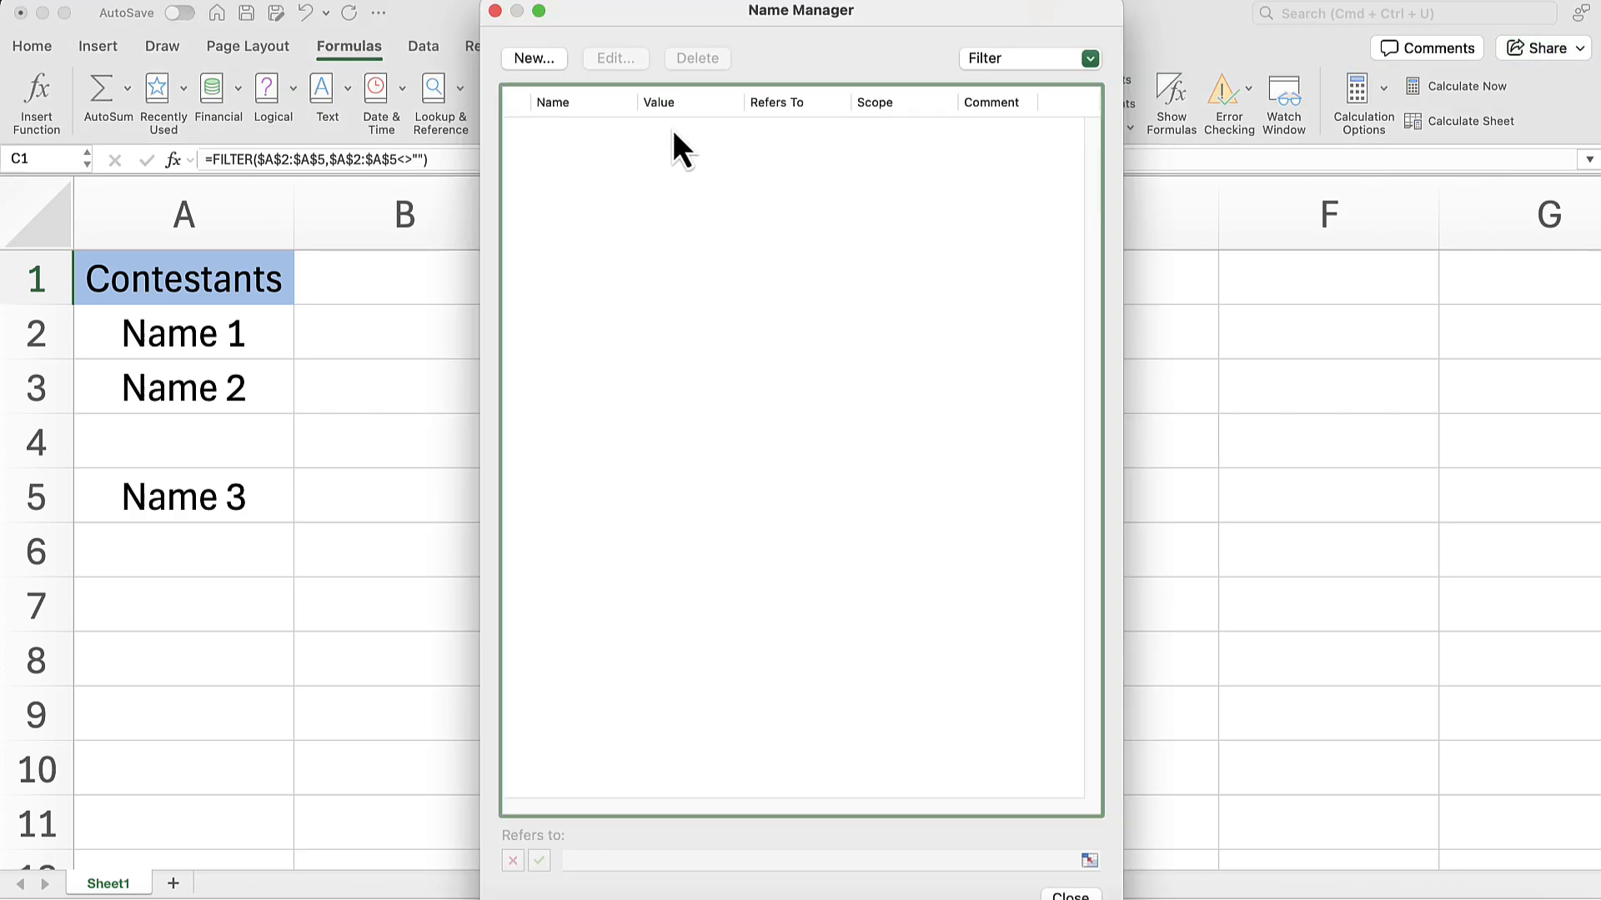
left_click(535, 59)
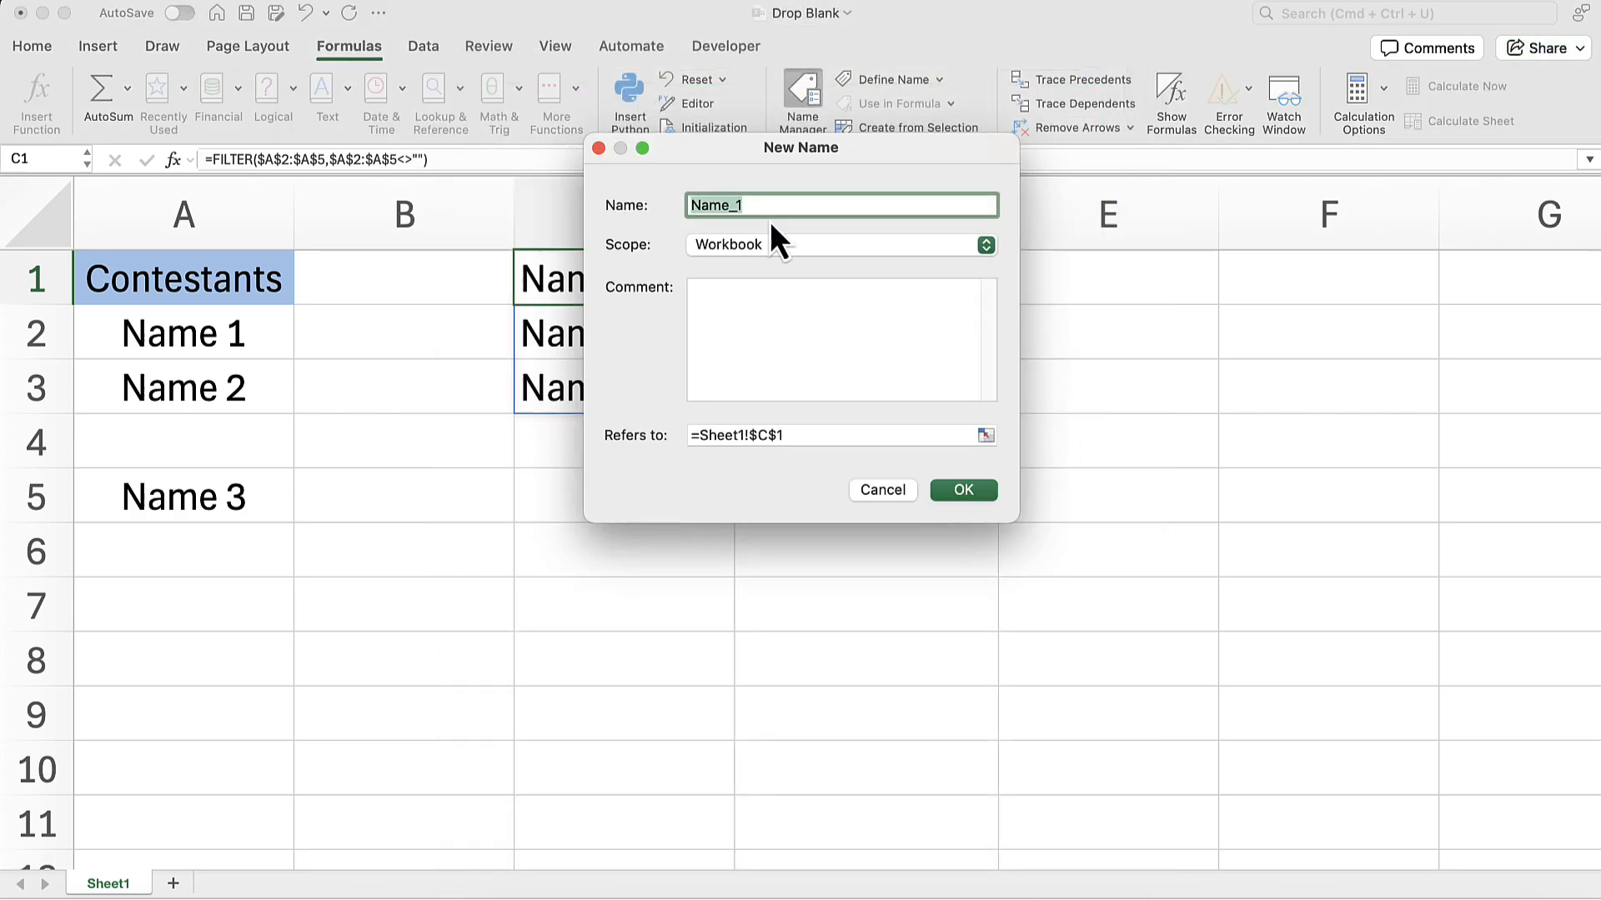
type("List")
left_click_drag(808, 432, 678, 422)
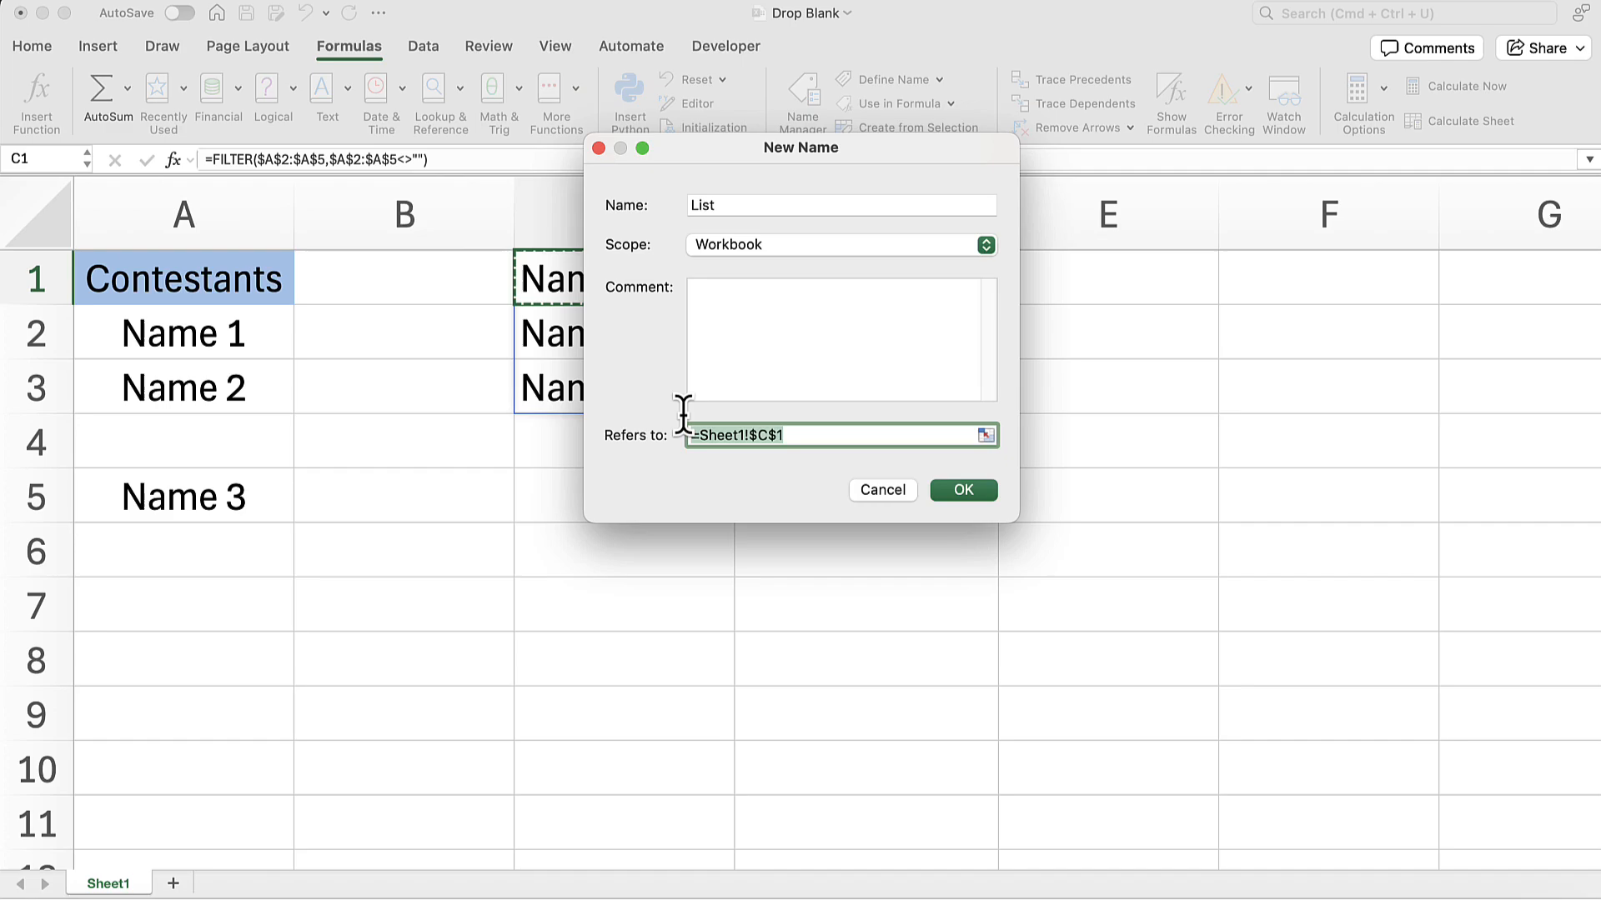
key("super+v")
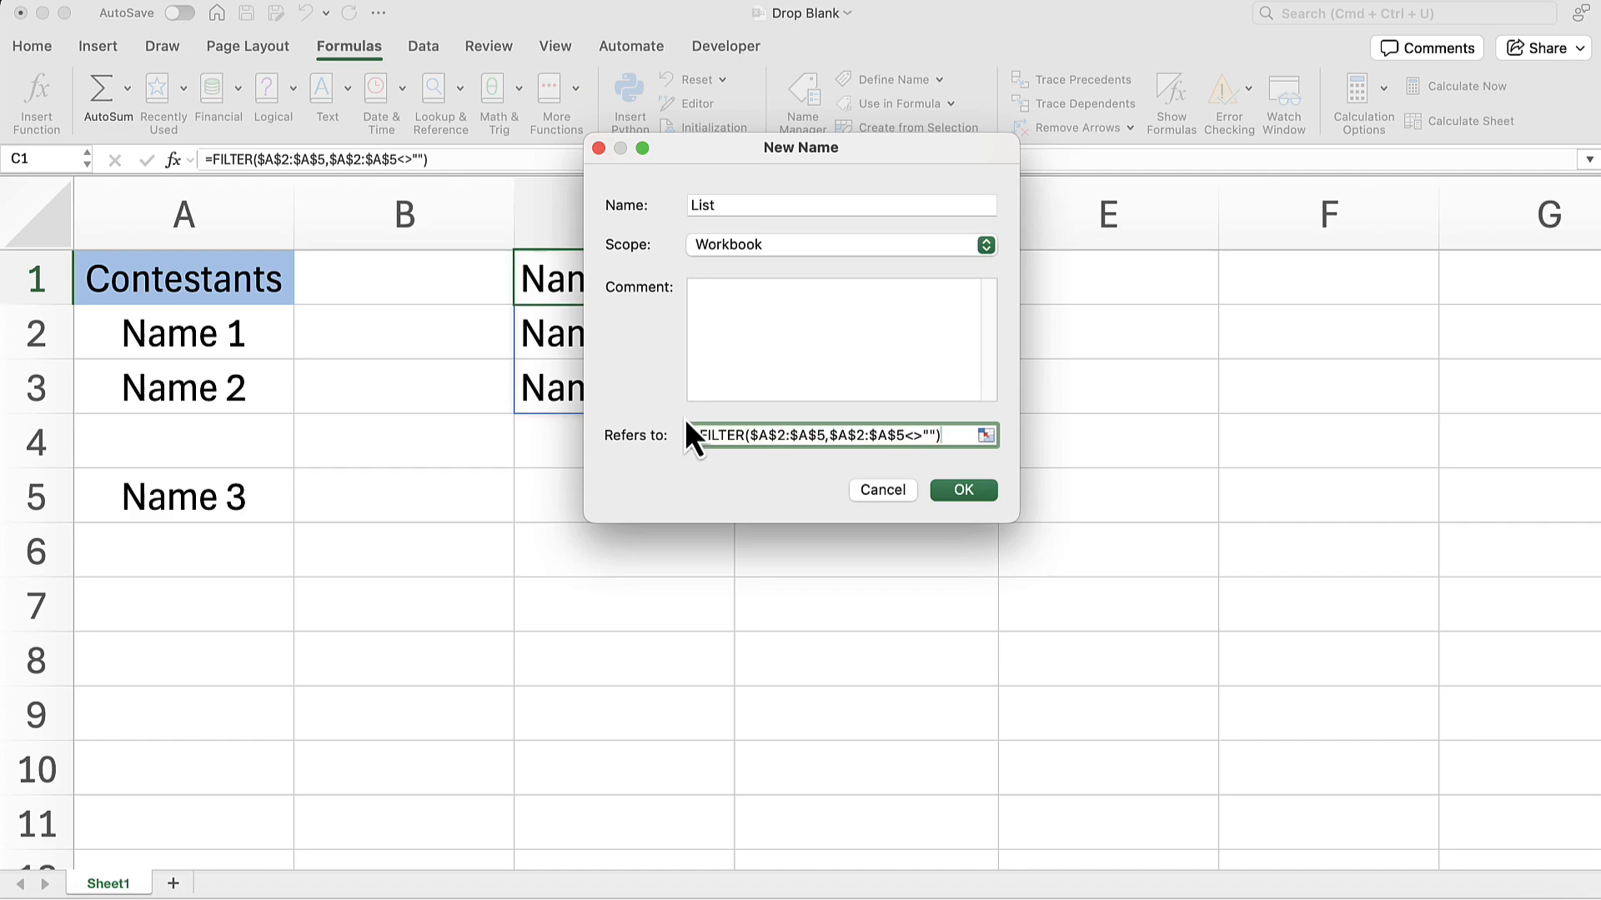
key("Return")
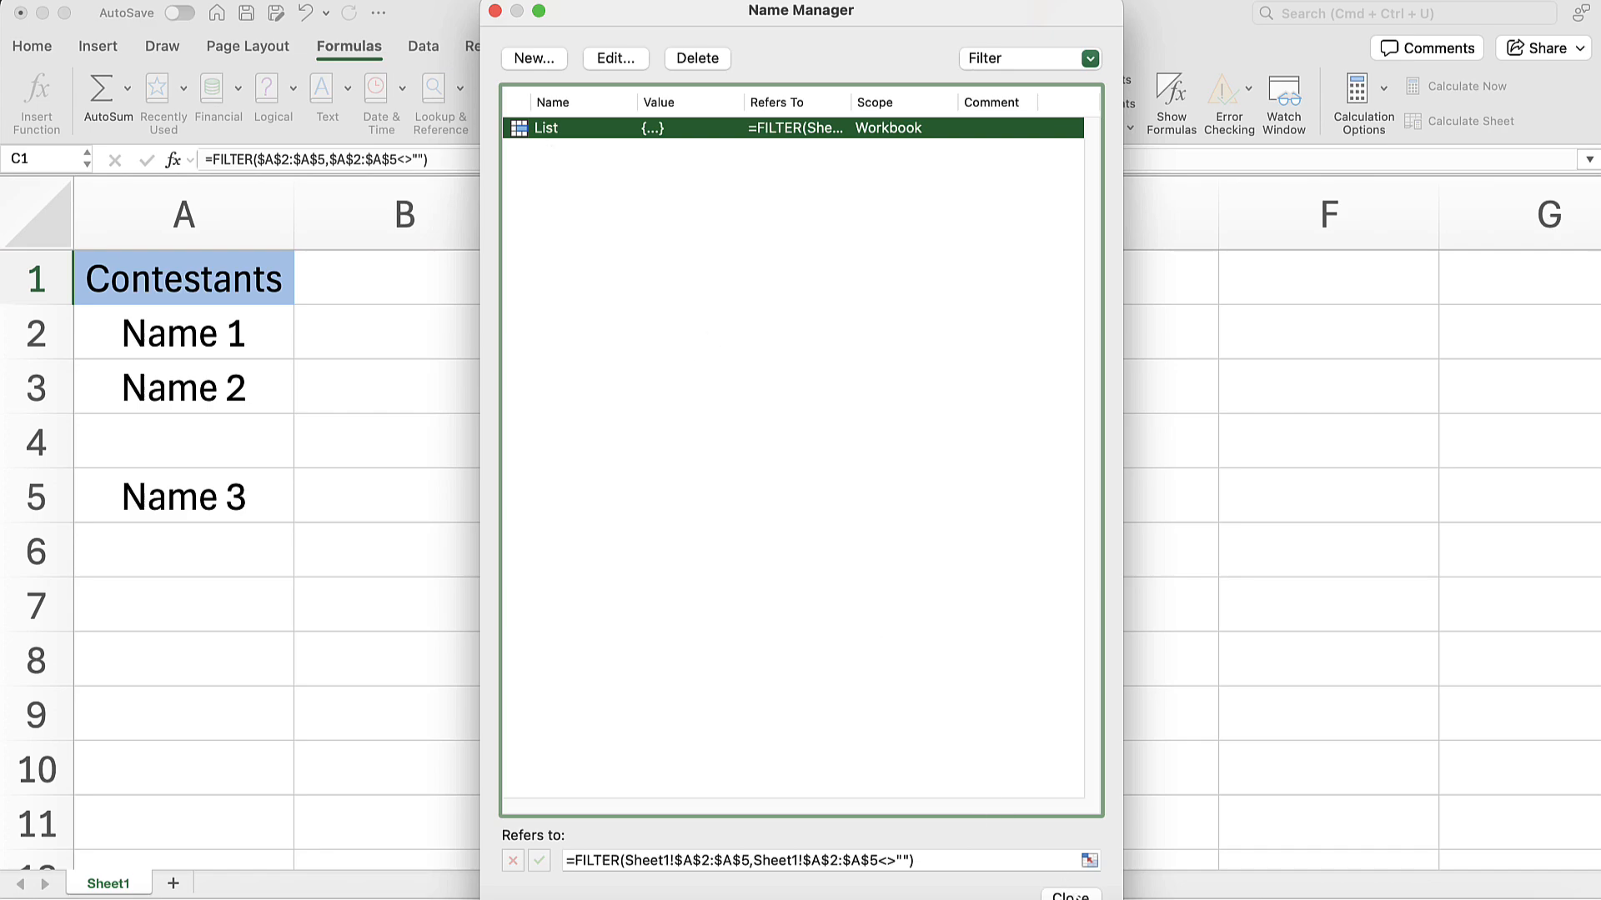
left_click(1071, 894)
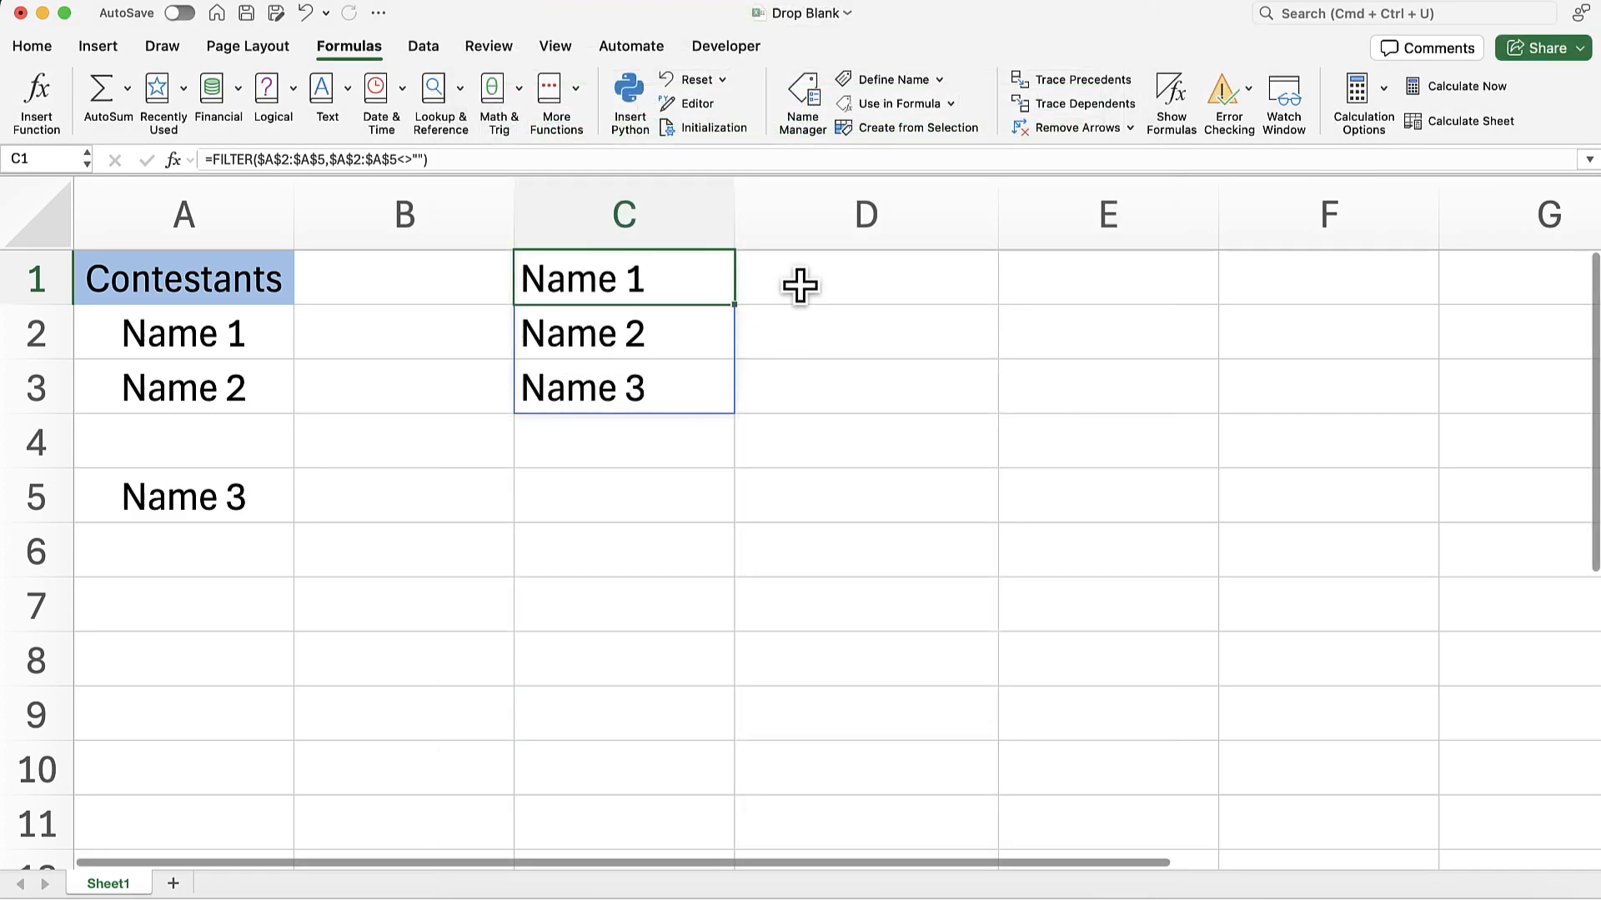
- Test the defined name by entering =List in cell B1, and undo the entry
left_click(361, 283)
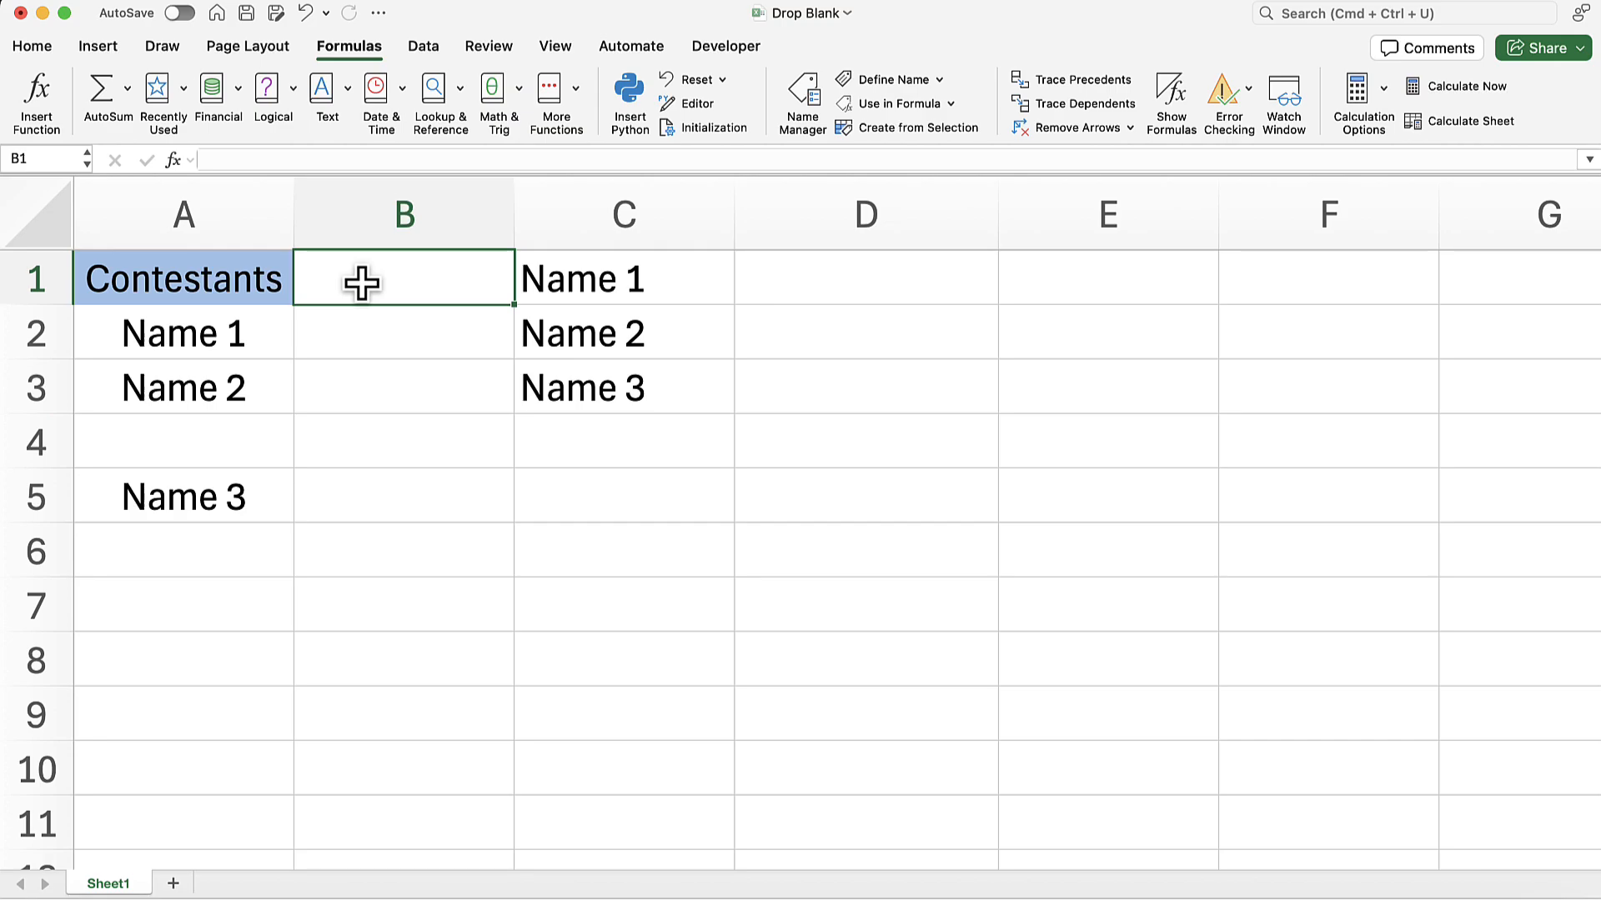
type("=List")
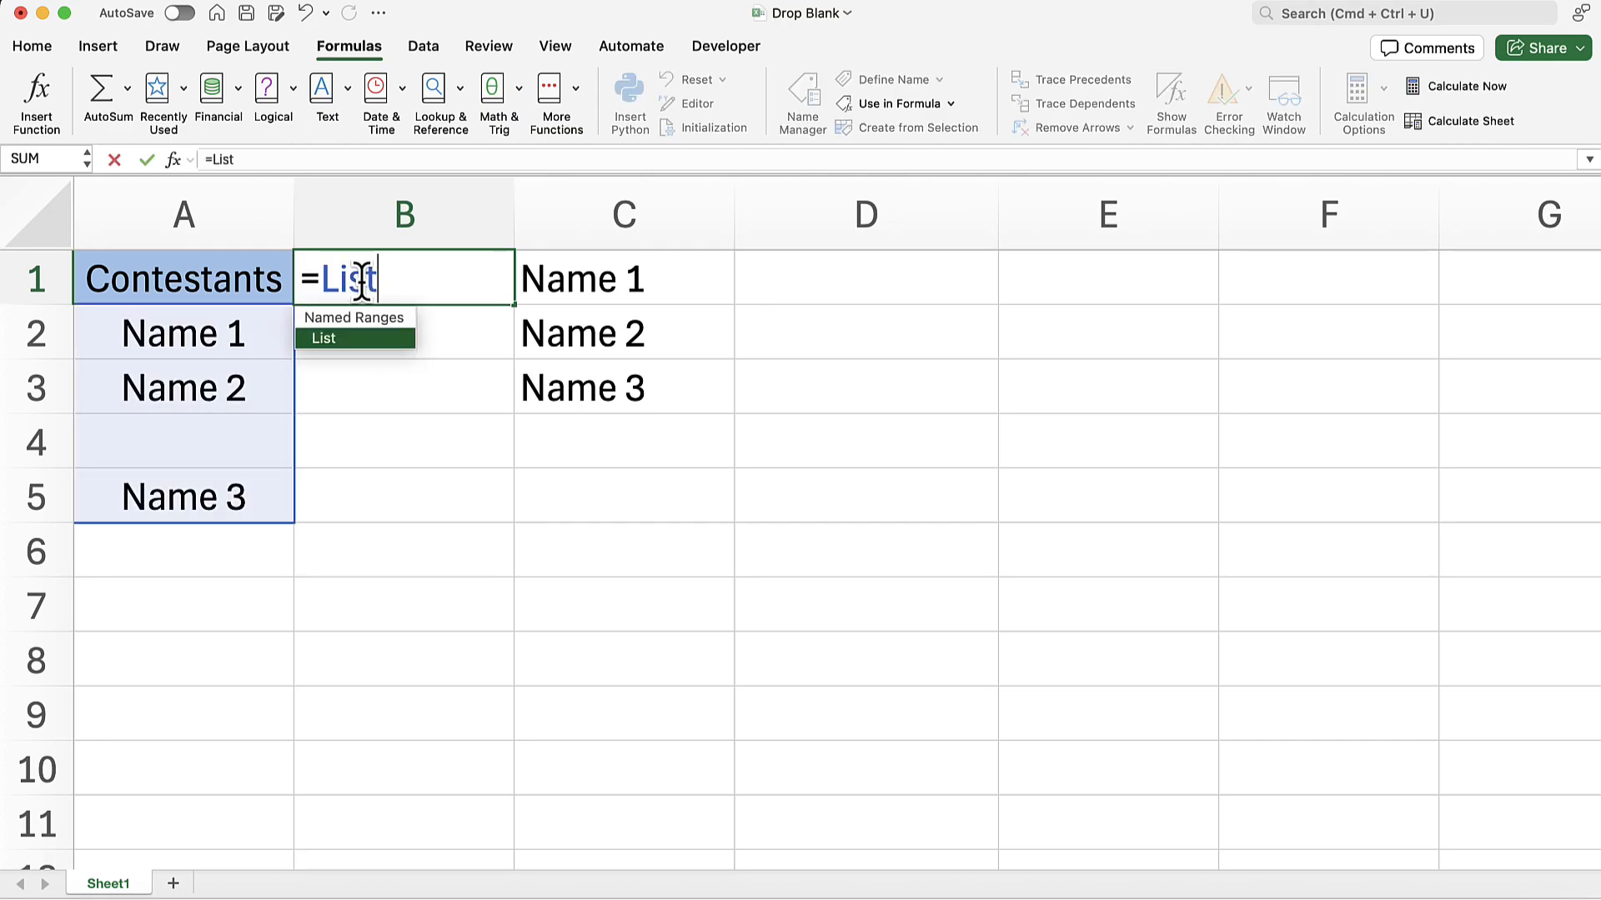
key("Return")
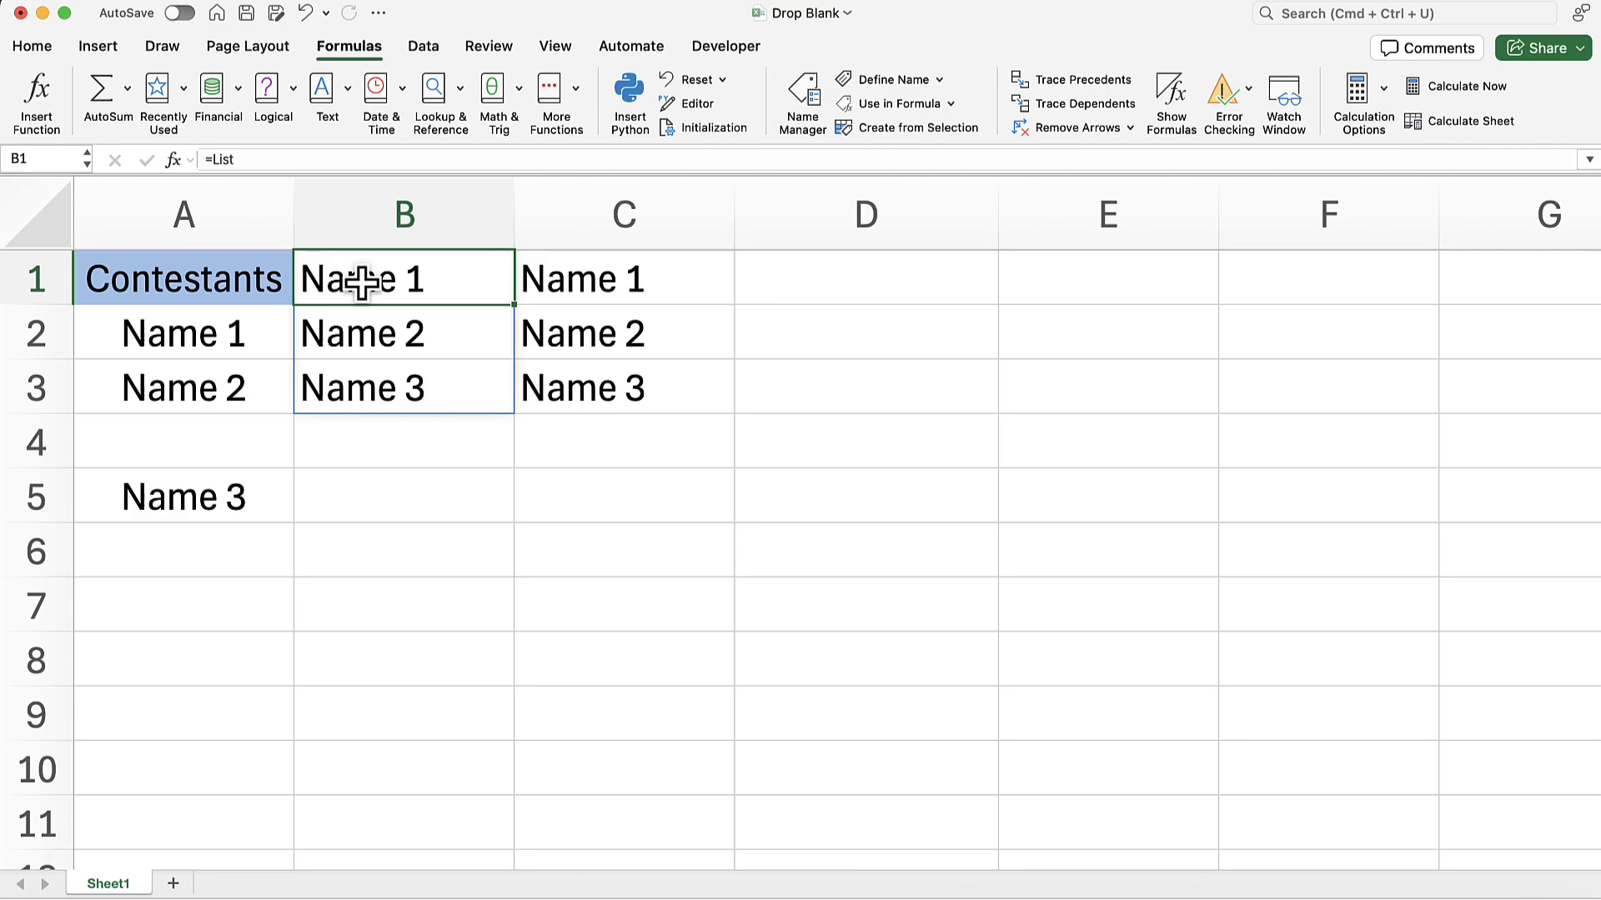
key("super+z")
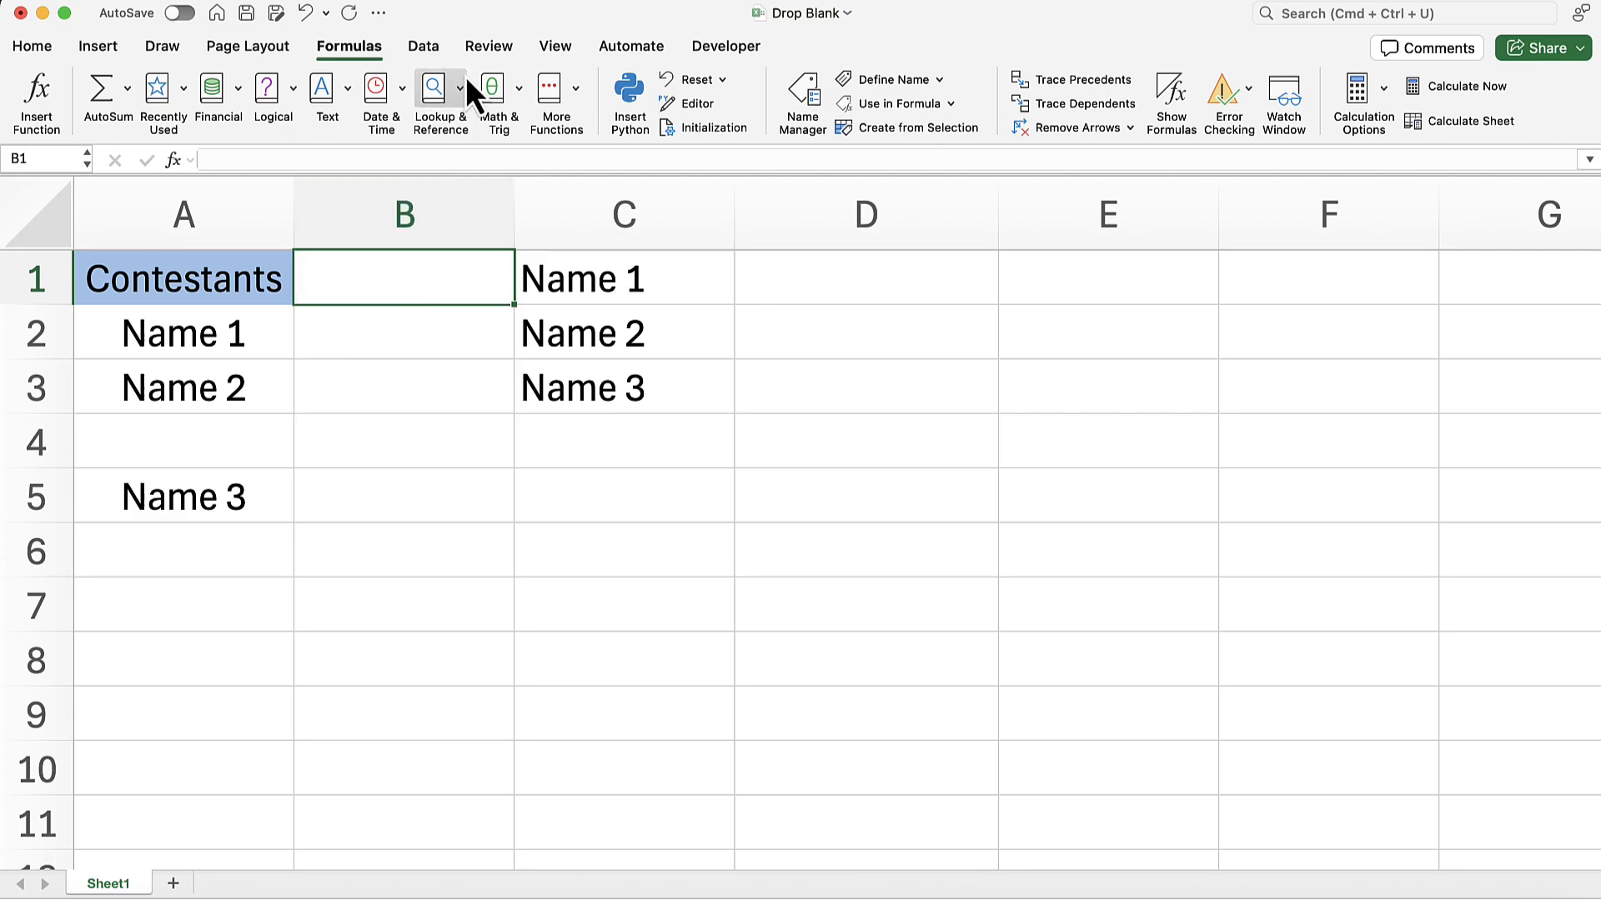
- Try to apply List data validation to cell B1 using the defined name =List as its source
left_click(437, 48)
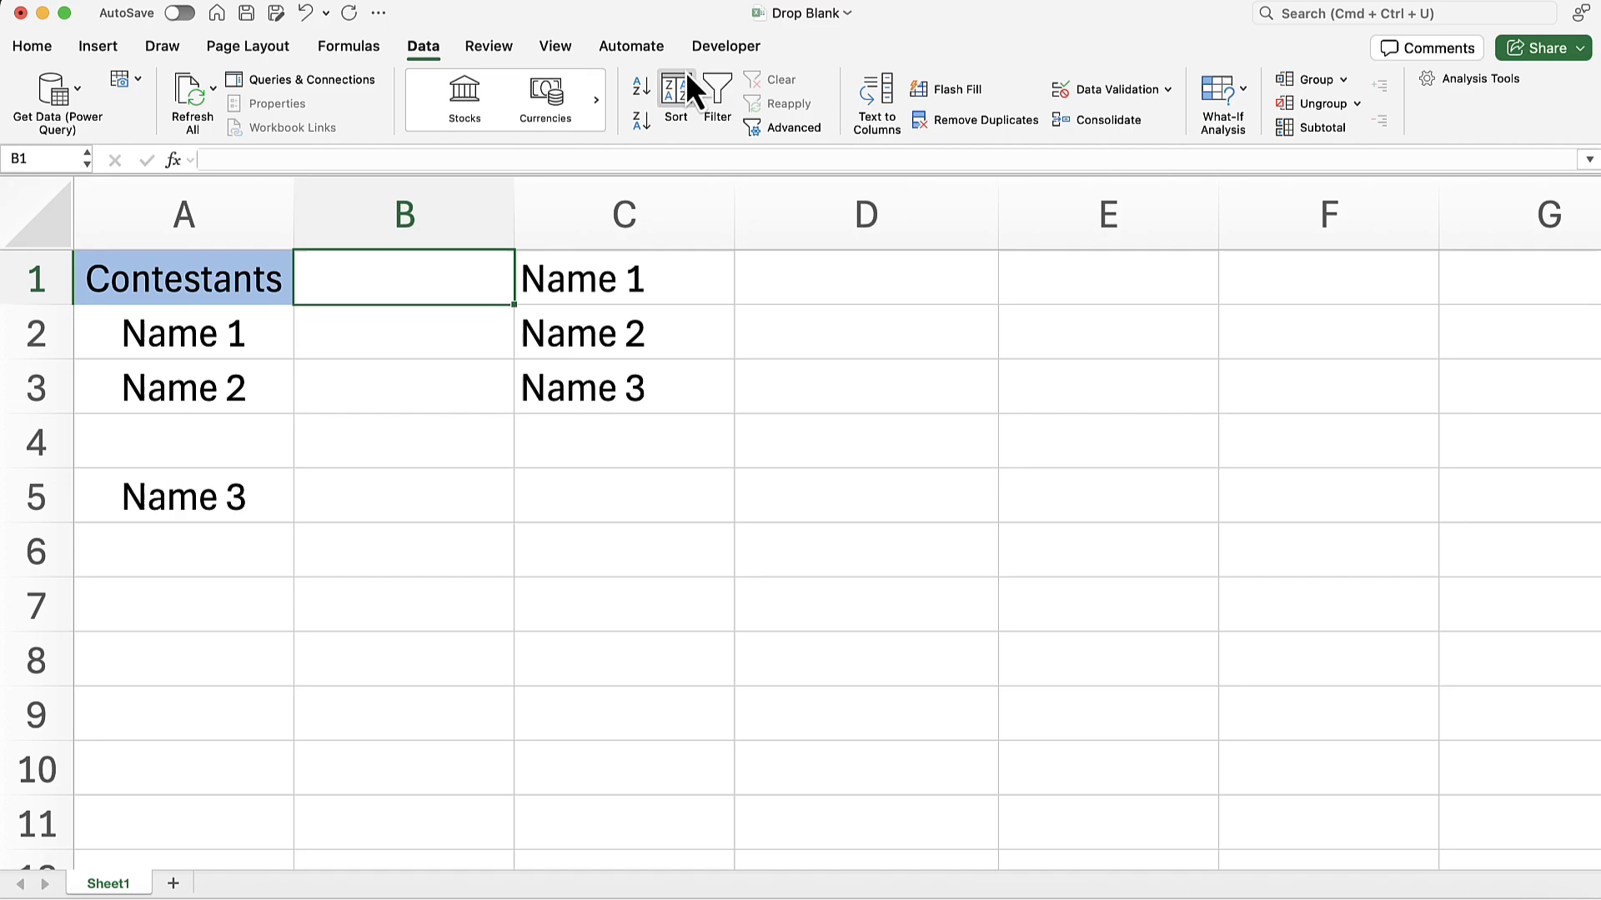
left_click(1127, 97)
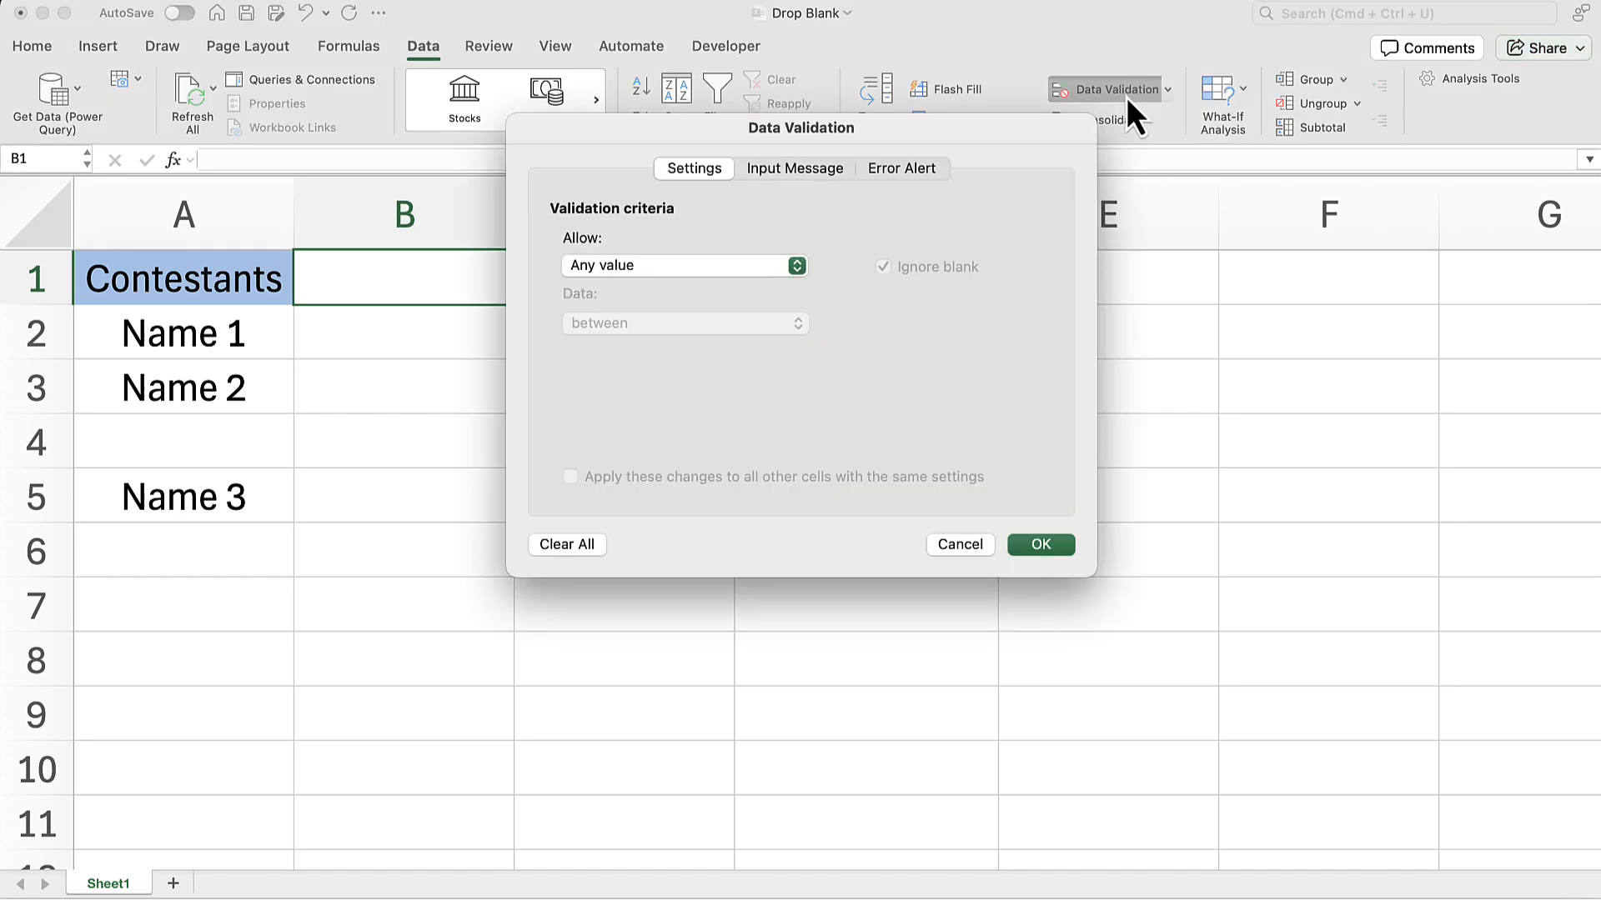
left_click(798, 267)
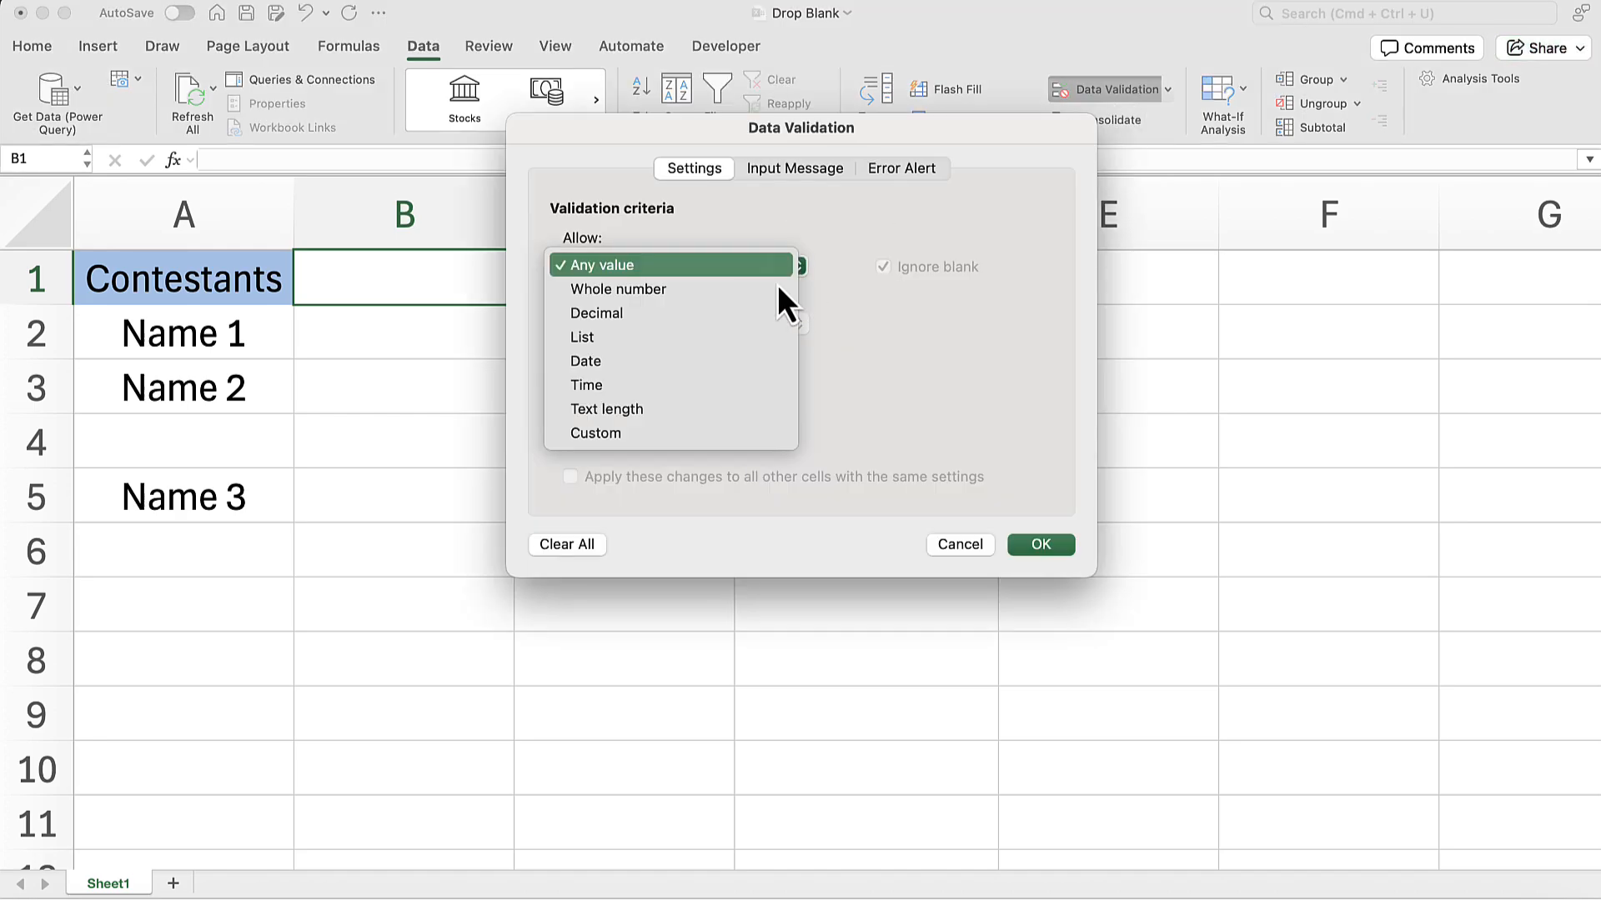
left_click(701, 337)
left_click(657, 382)
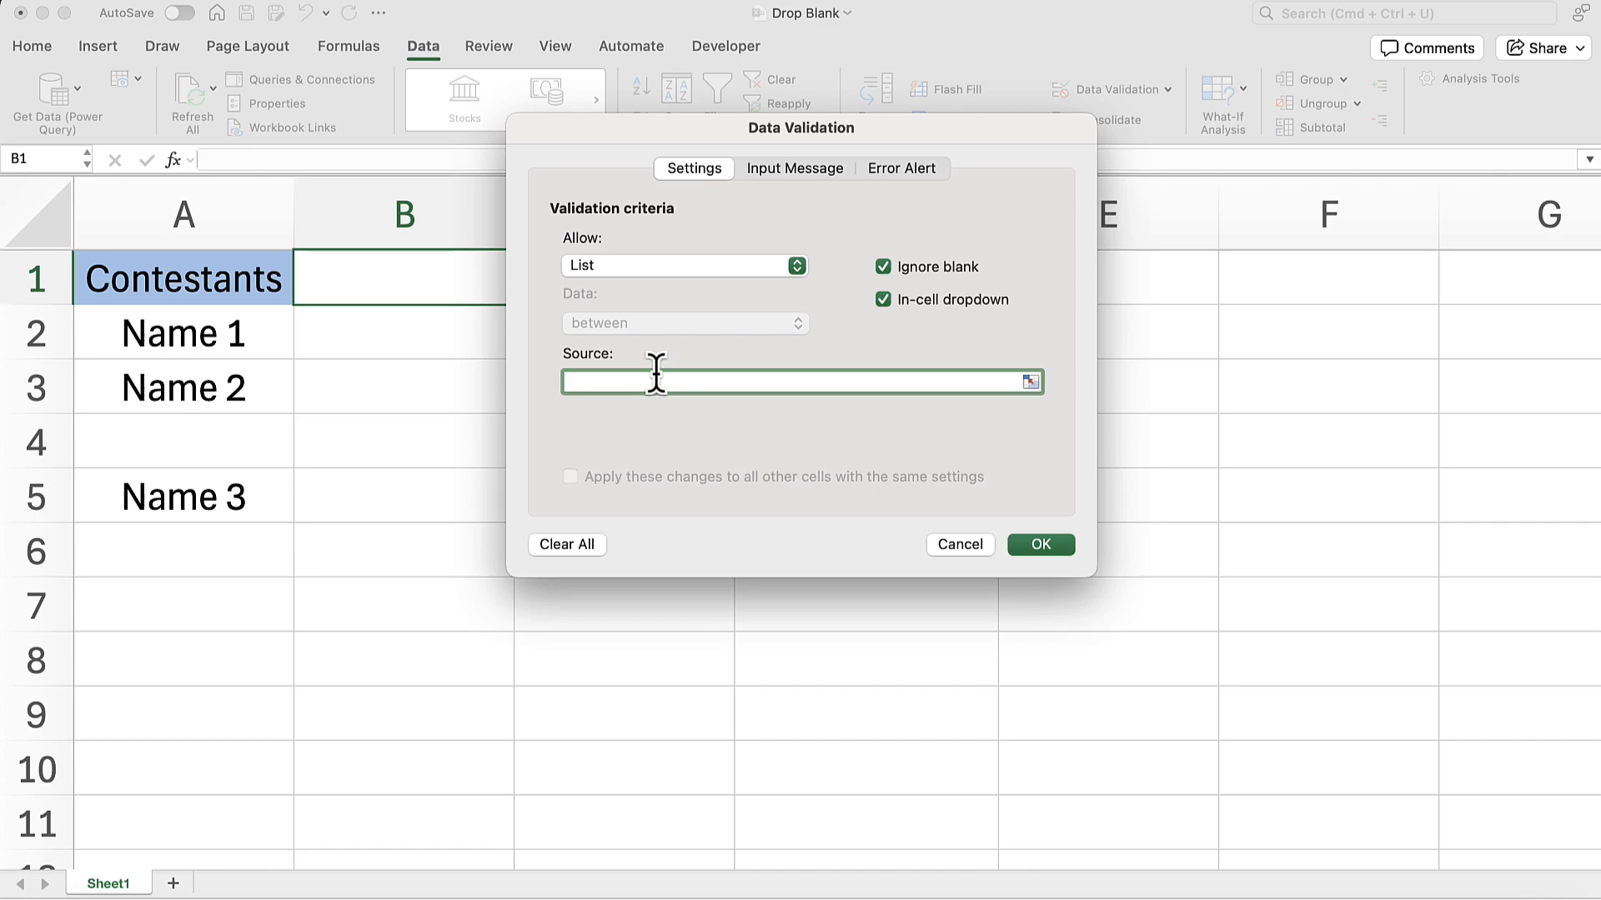
type("=List")
left_click(1044, 544)
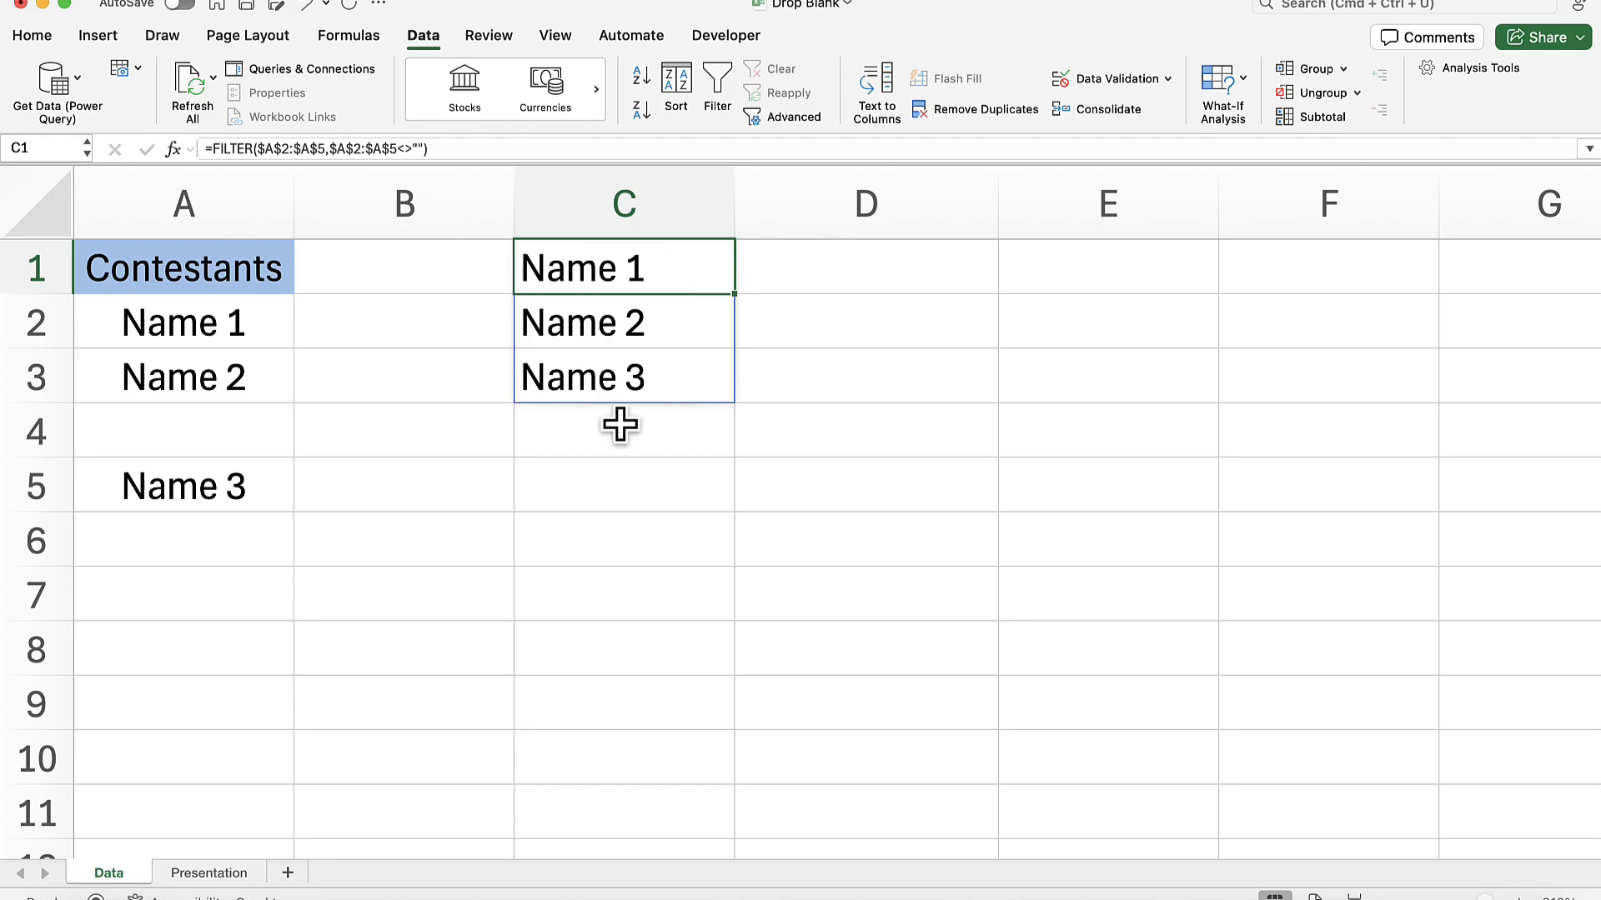
- Apply List data validation to cell A2 of the Presentation sheet with source =Data!$C$1, and check its drop-down list
left_click(213, 875)
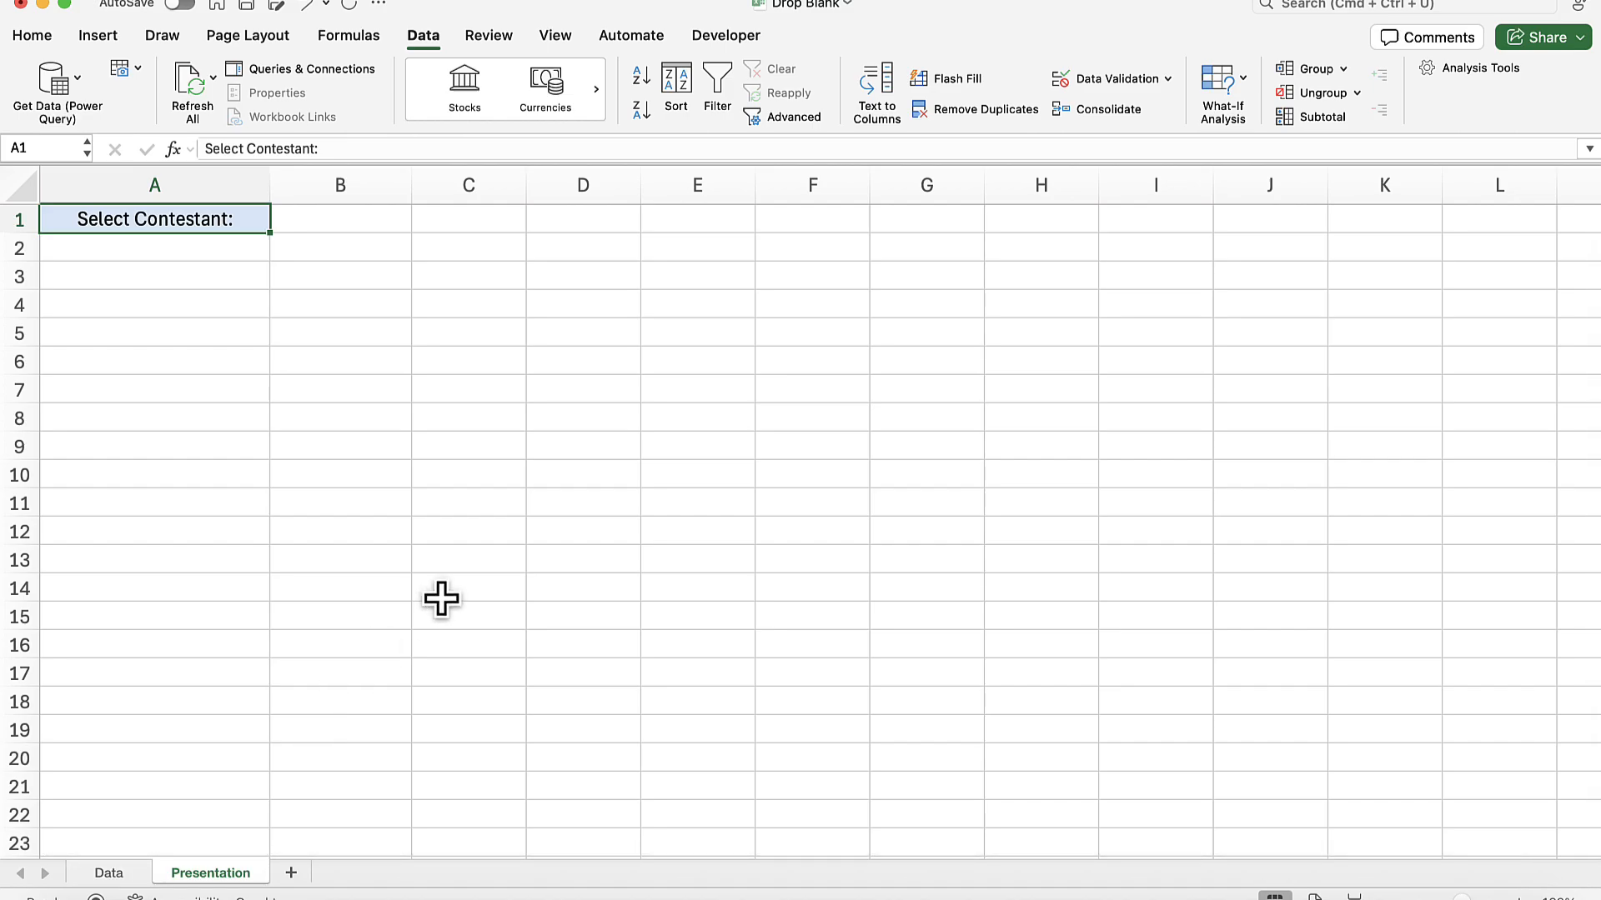
left_click(153, 306)
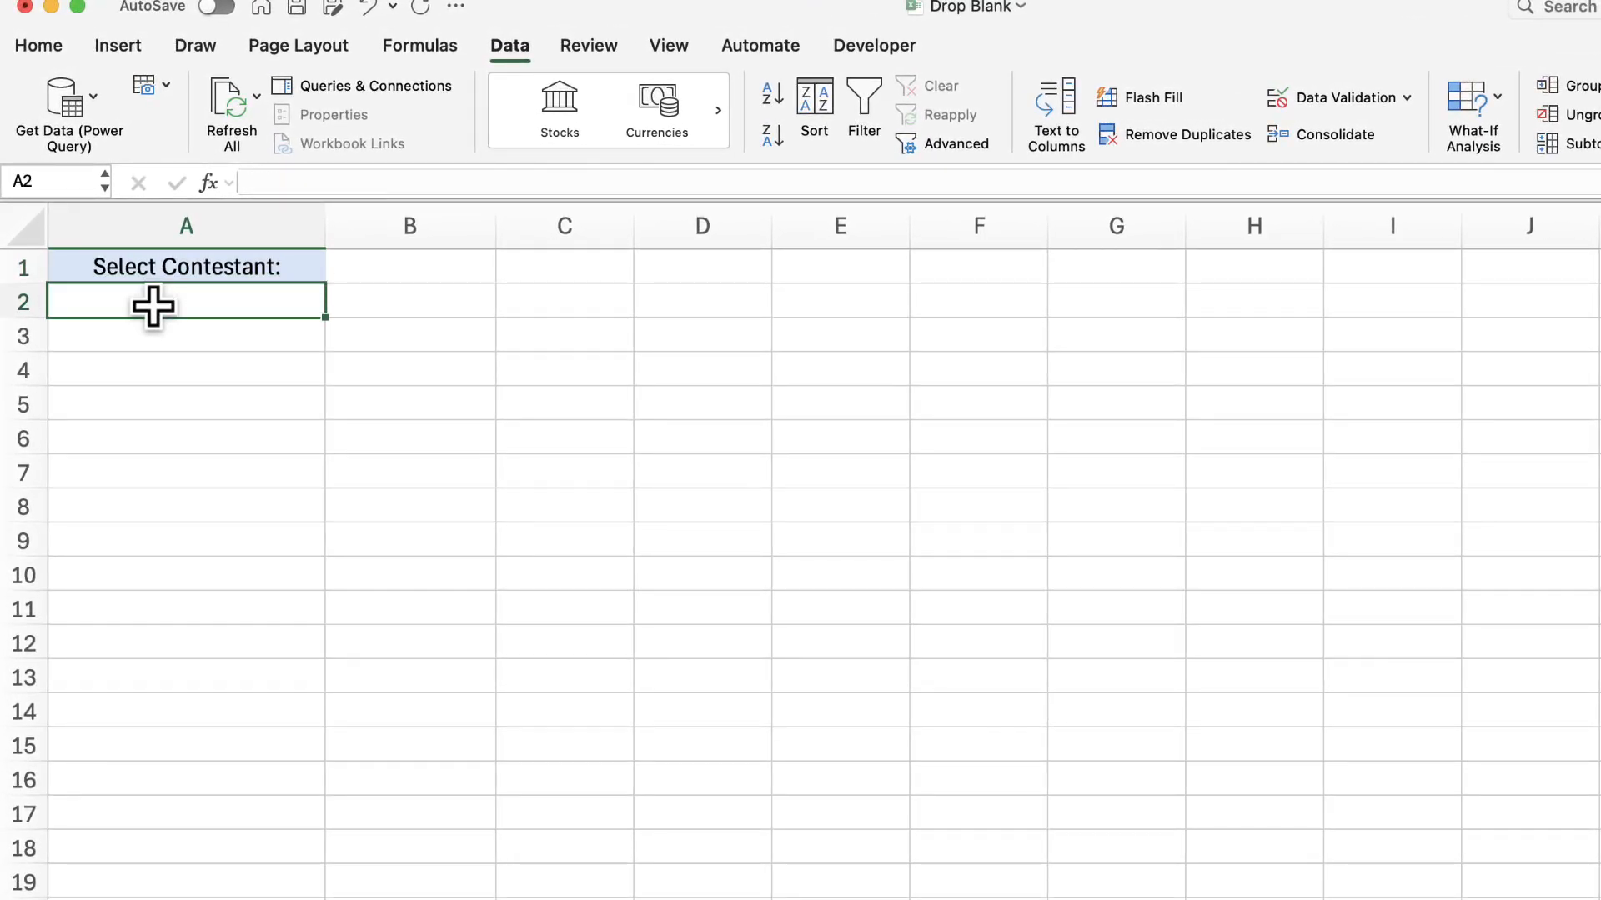
left_click(1408, 107)
left_click(1387, 135)
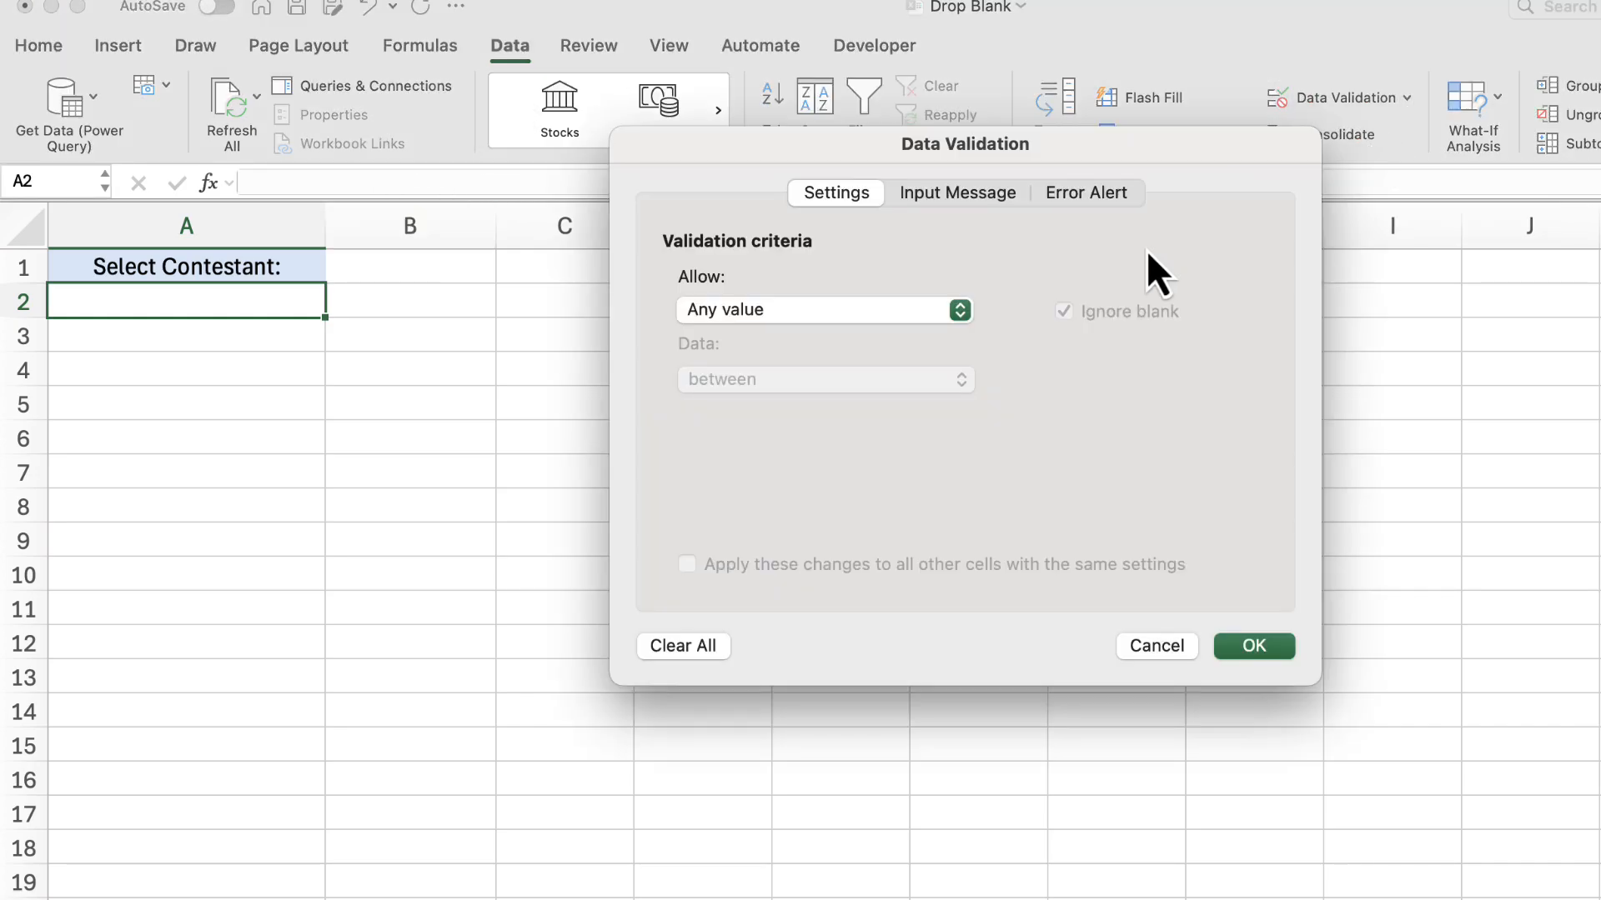
left_click(960, 320)
left_click(872, 401)
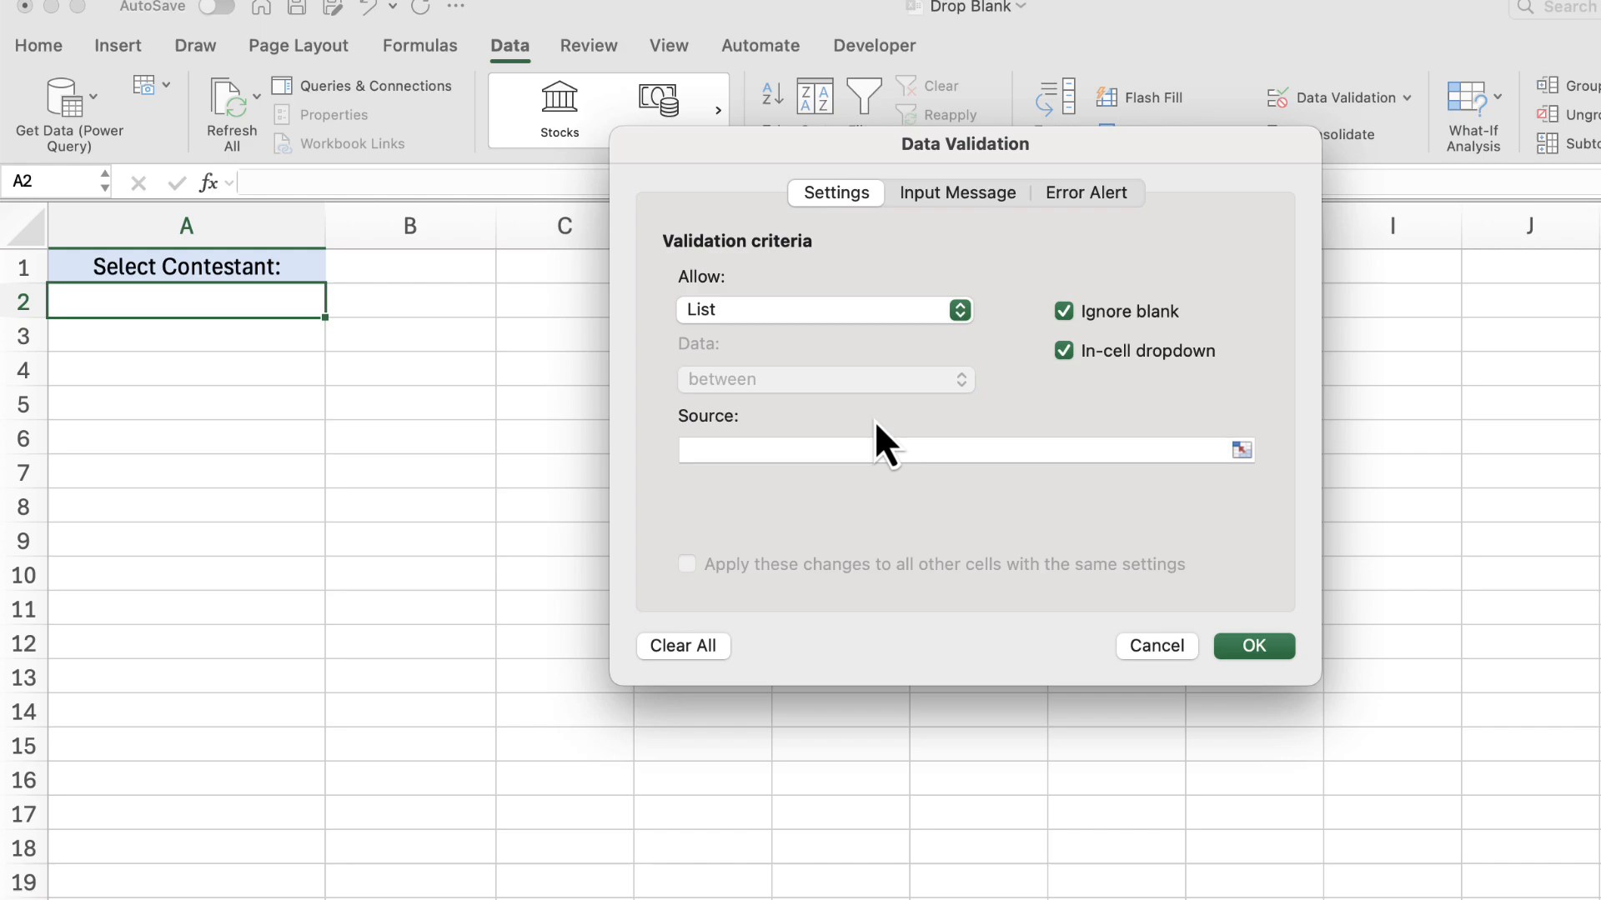
left_click(808, 450)
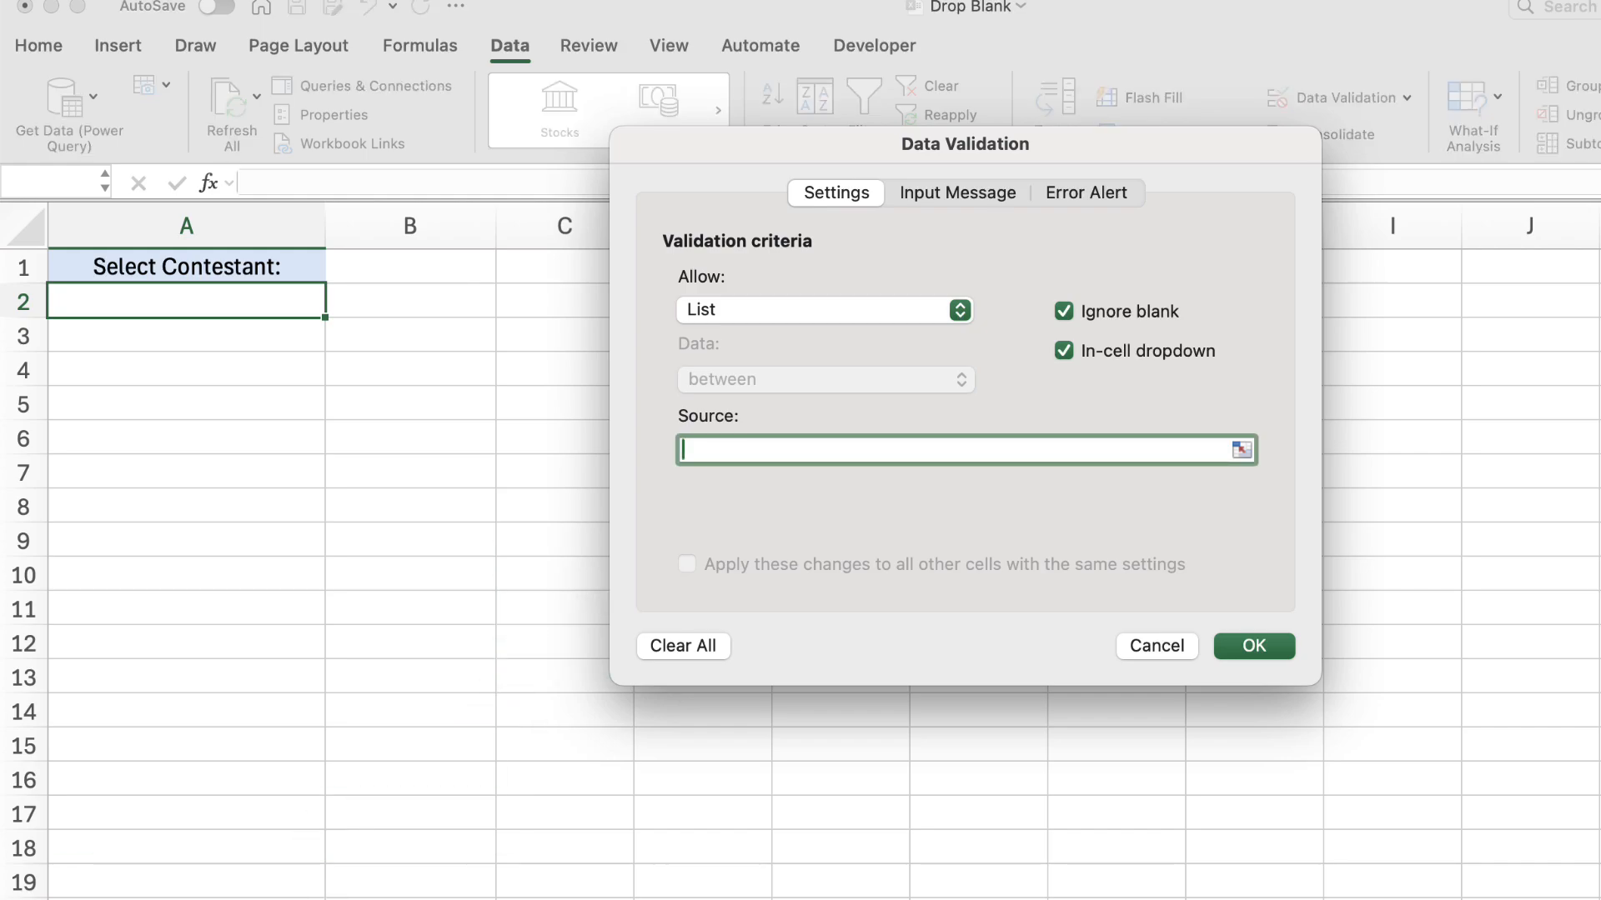
left_click(358, 898)
left_click_drag(757, 157, 1038, 203)
left_click(761, 331)
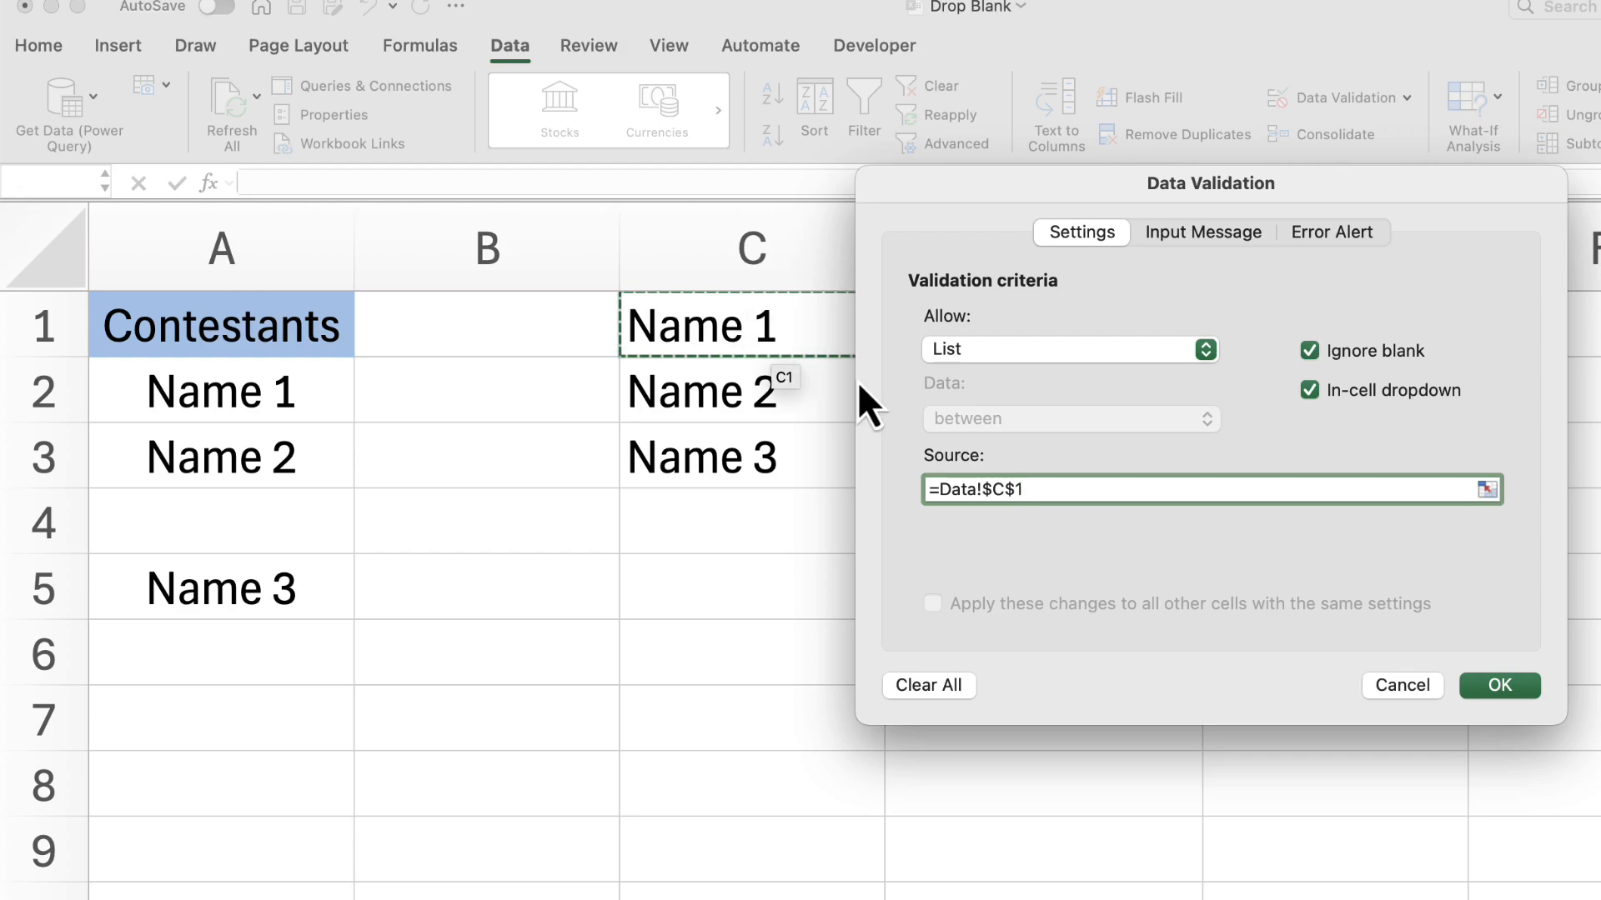
left_click(1492, 694)
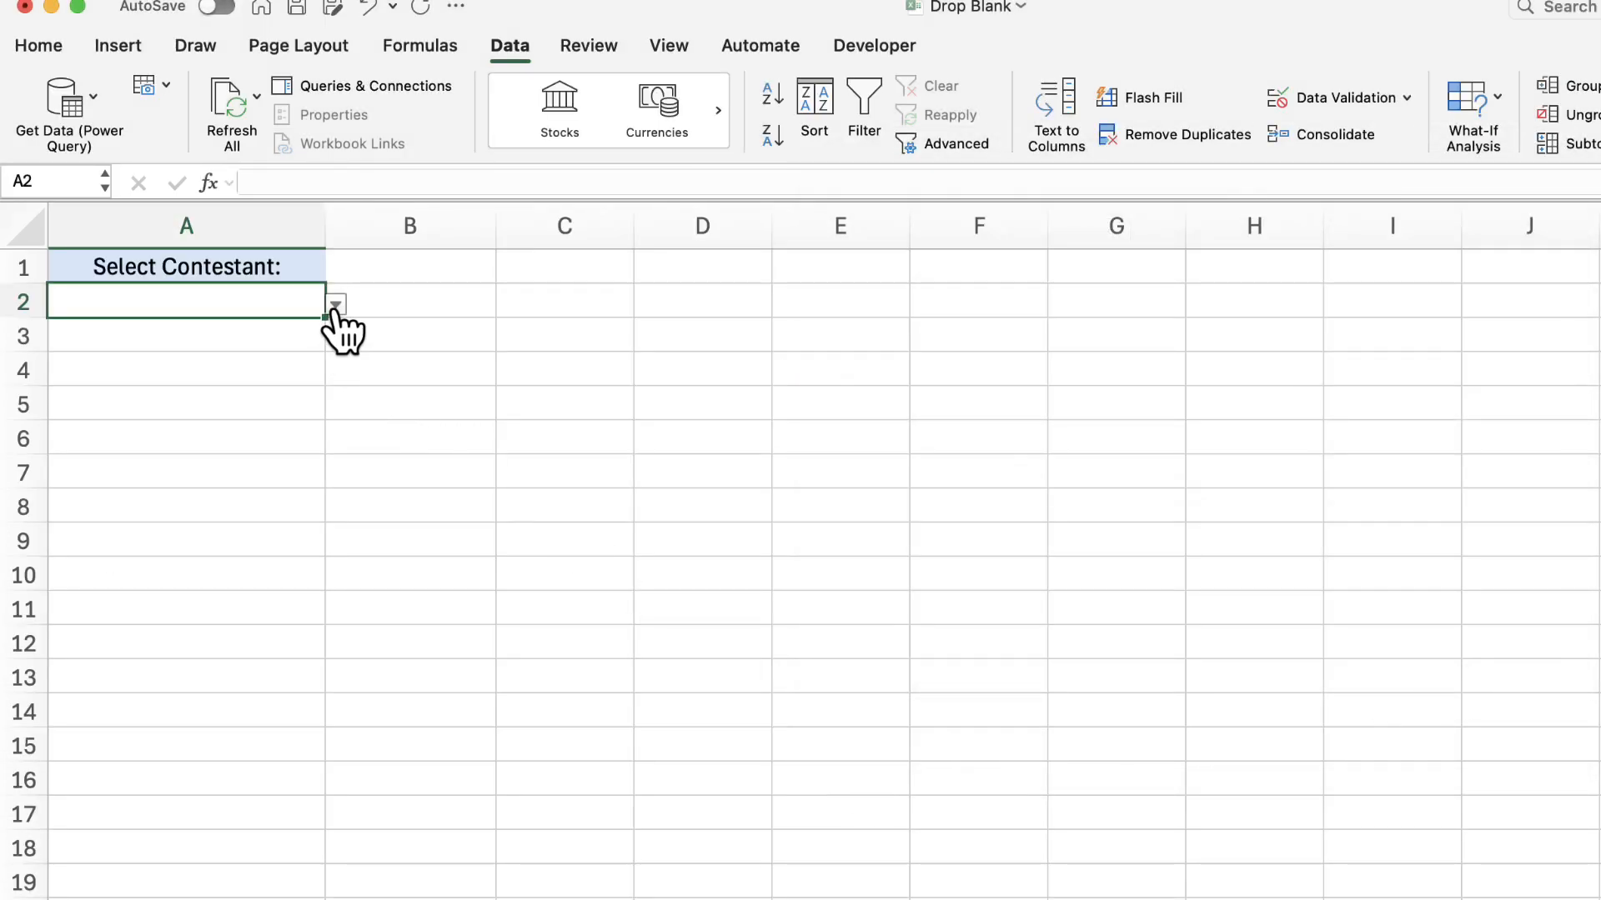
left_click(335, 306)
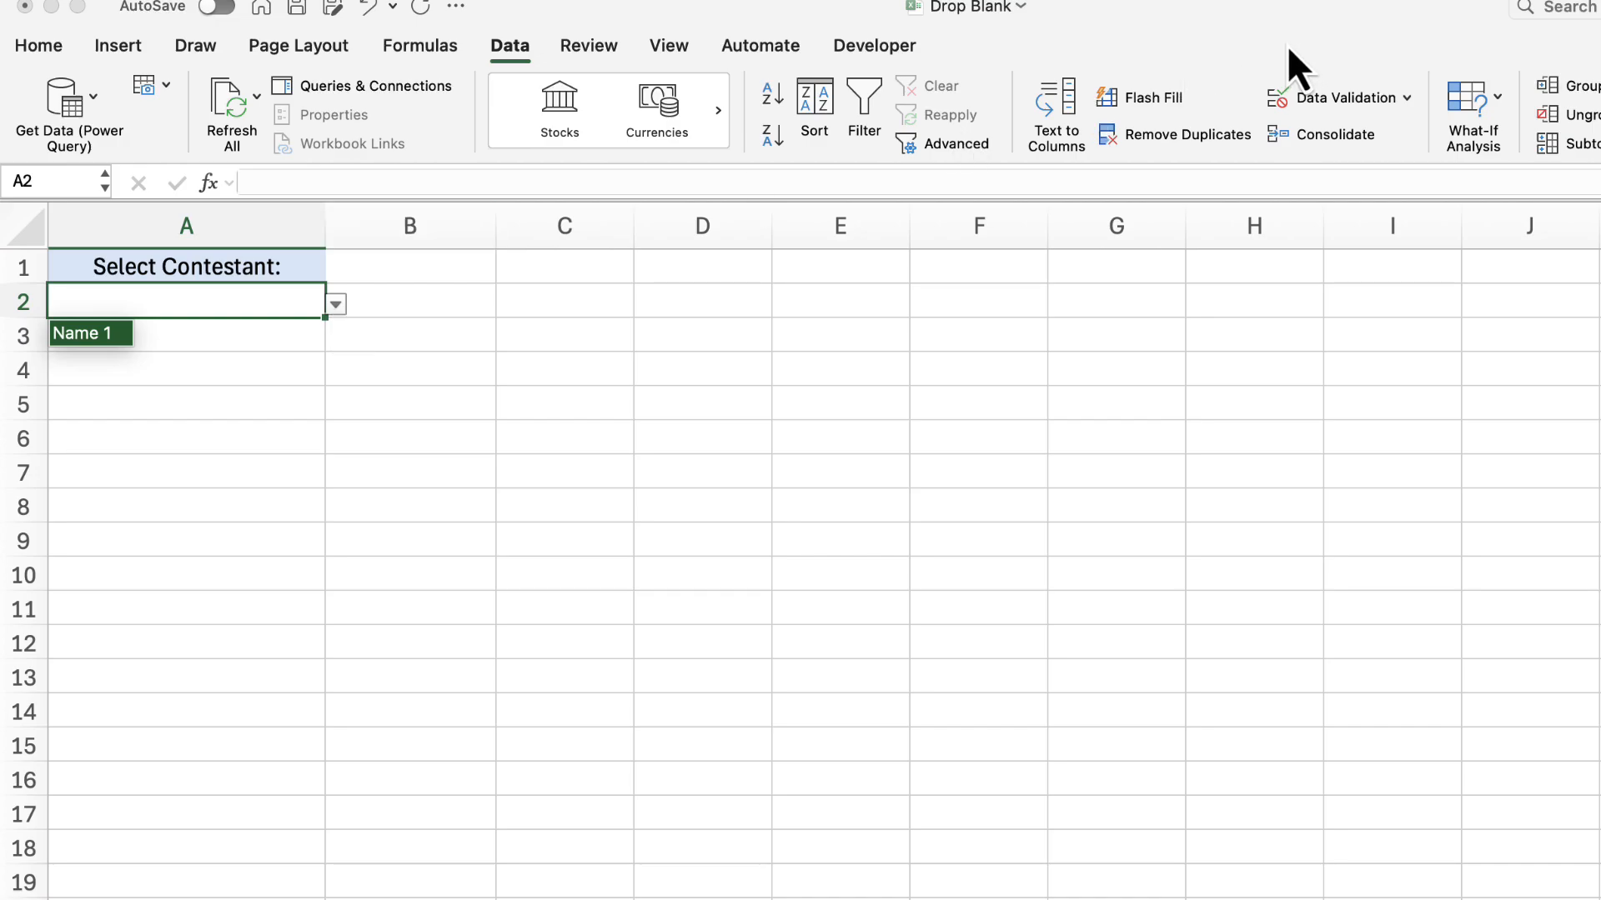
- Change cell A2's validation source to the spill reference =Data!$C$1# and check the drop-down list
left_click(1408, 100)
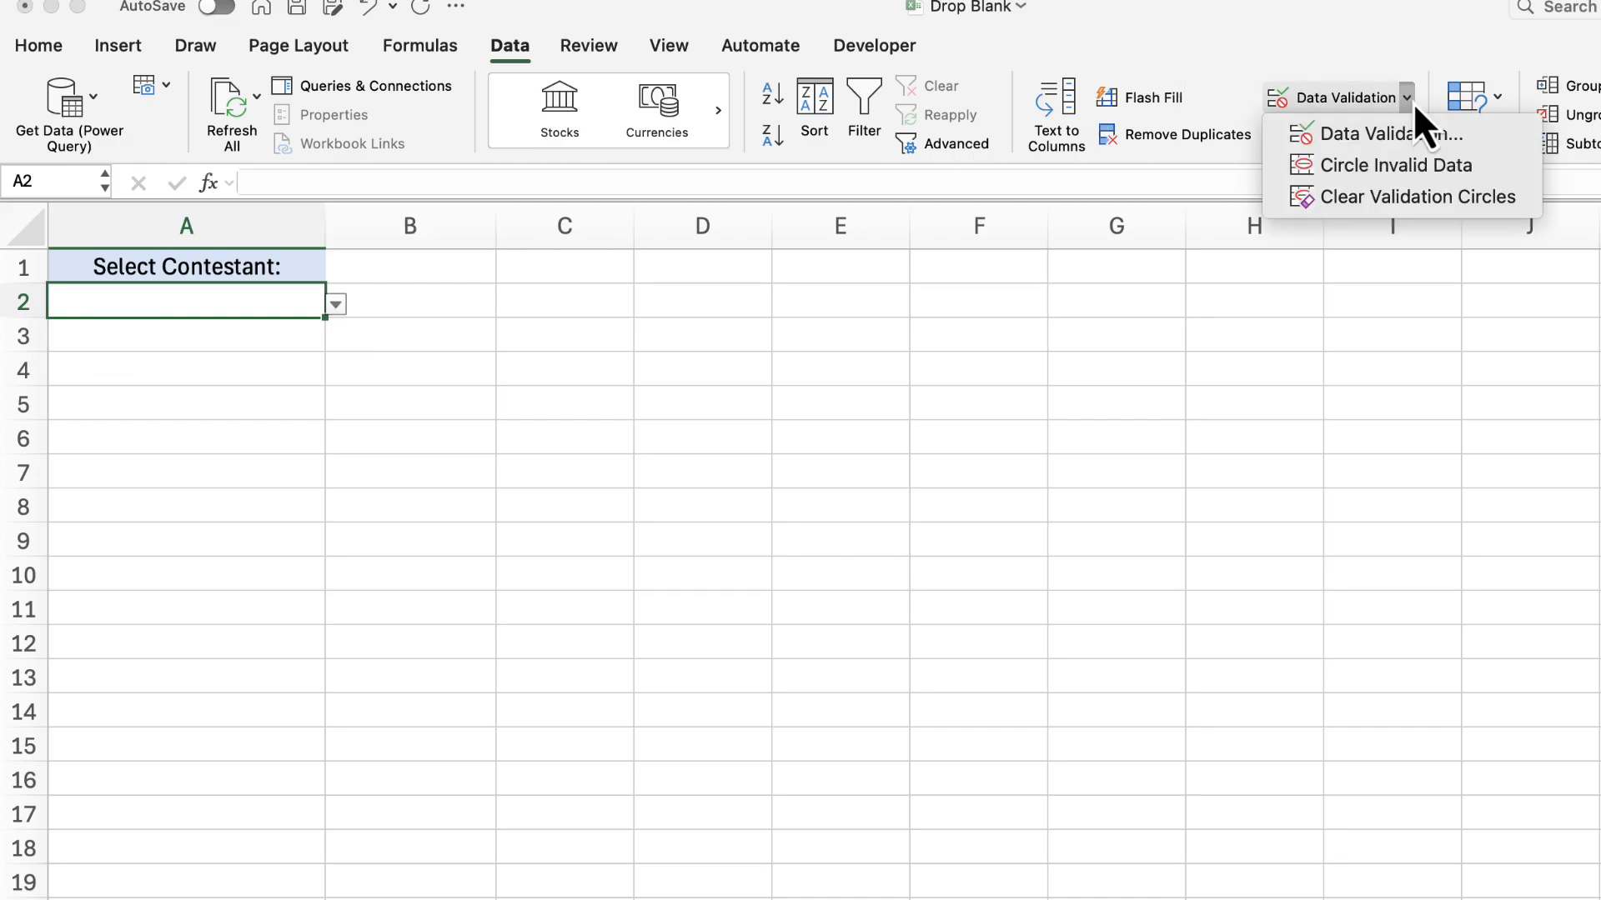
left_click(1396, 138)
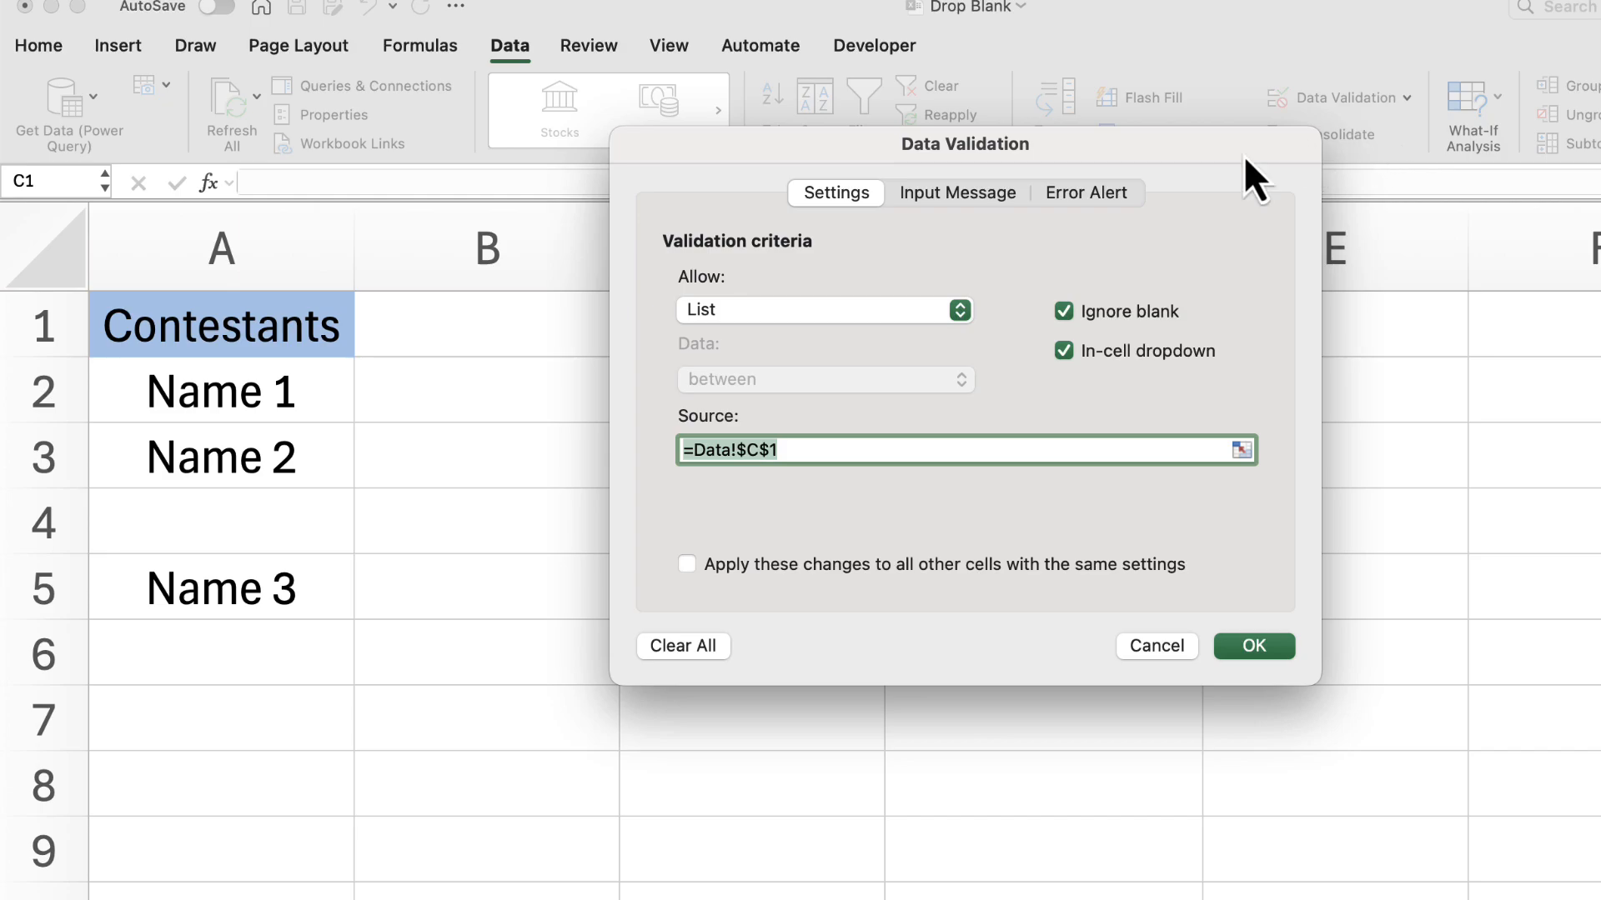
left_click(829, 451)
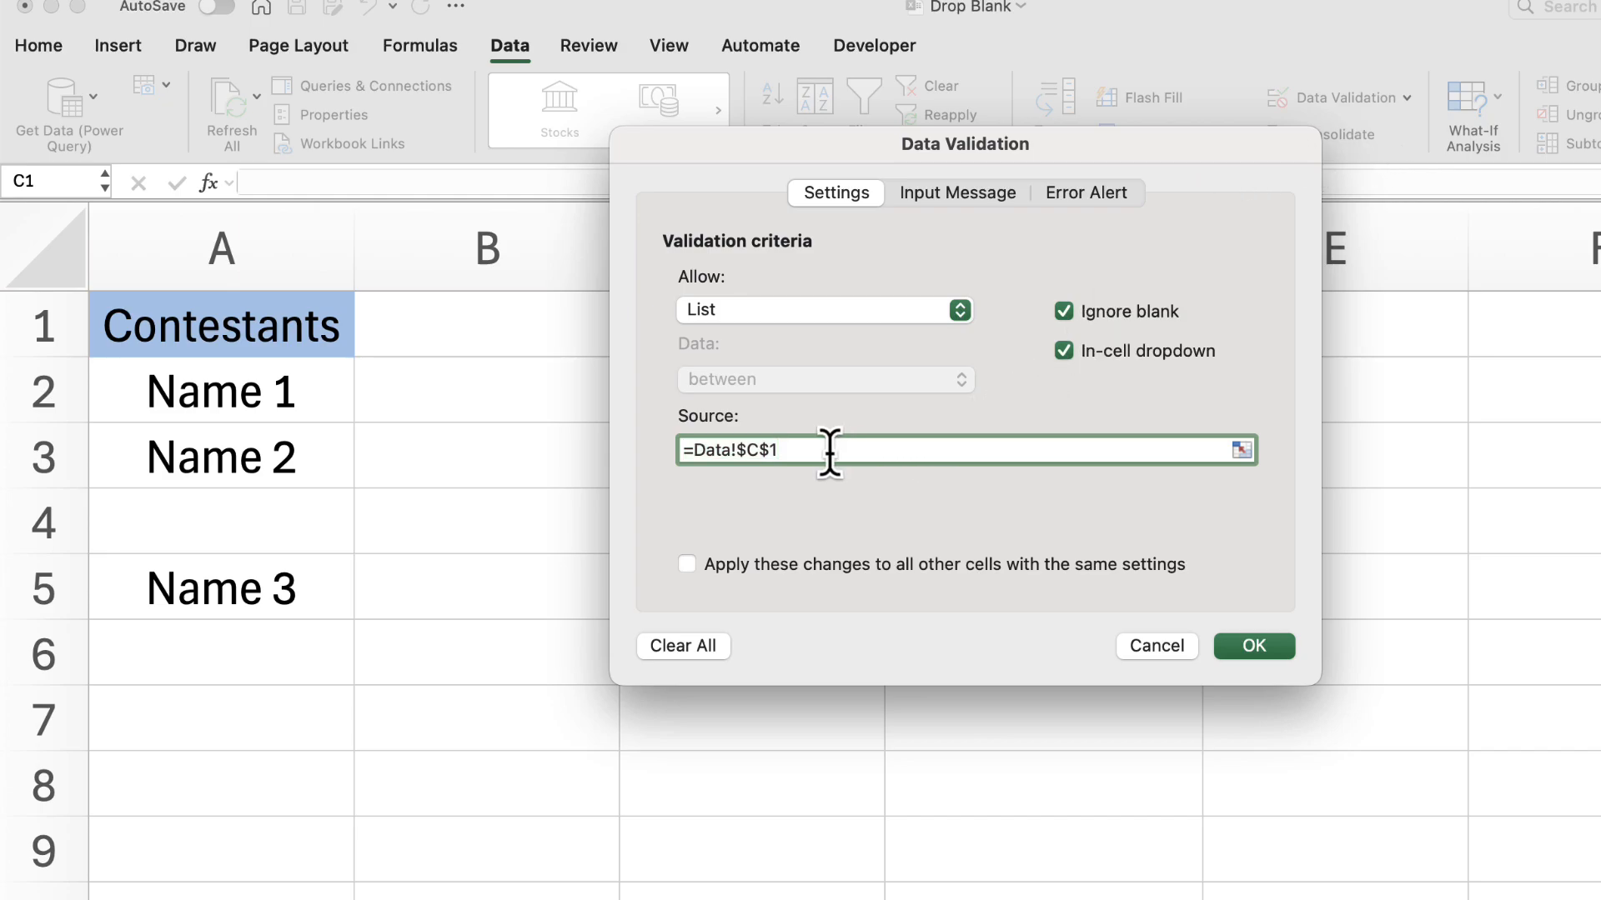
type("#")
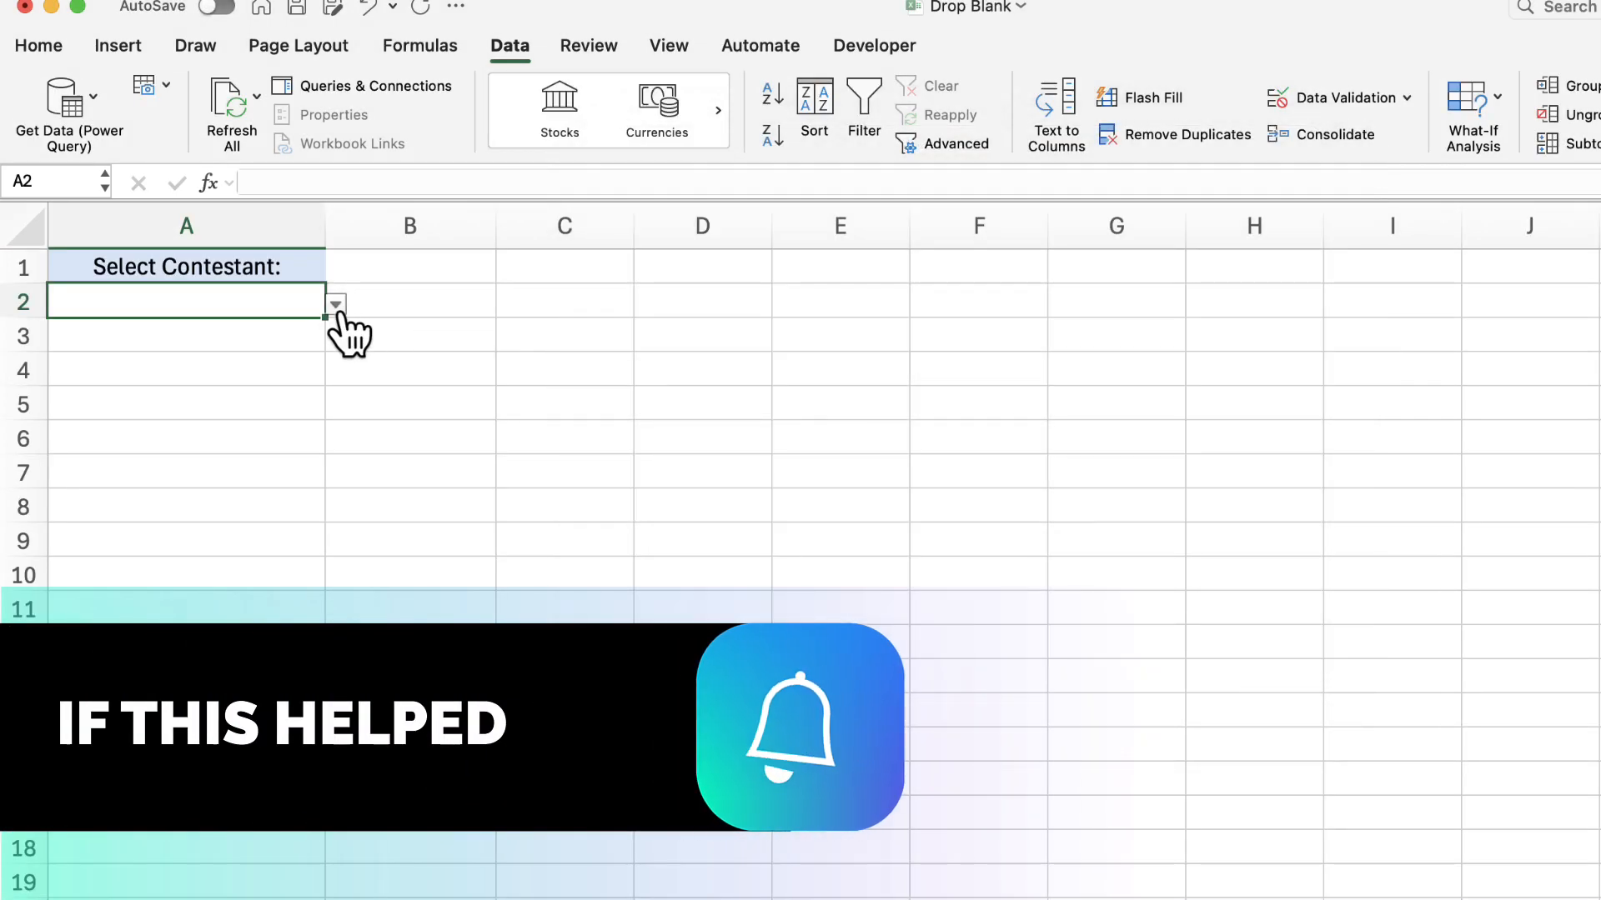
left_click(337, 308)
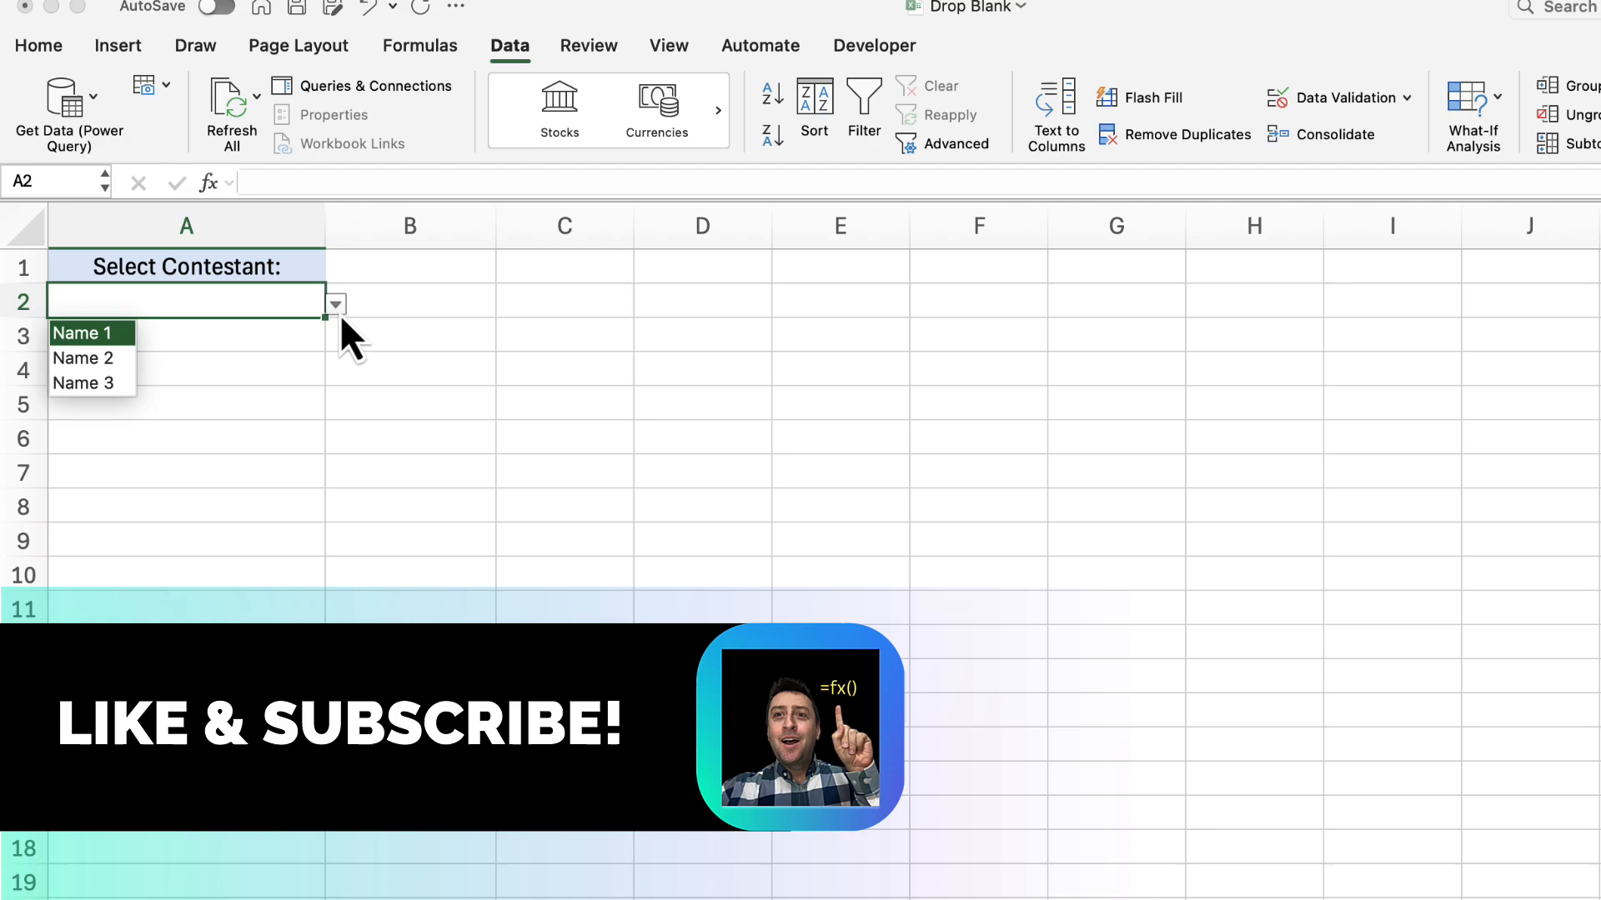
left_click(338, 313)
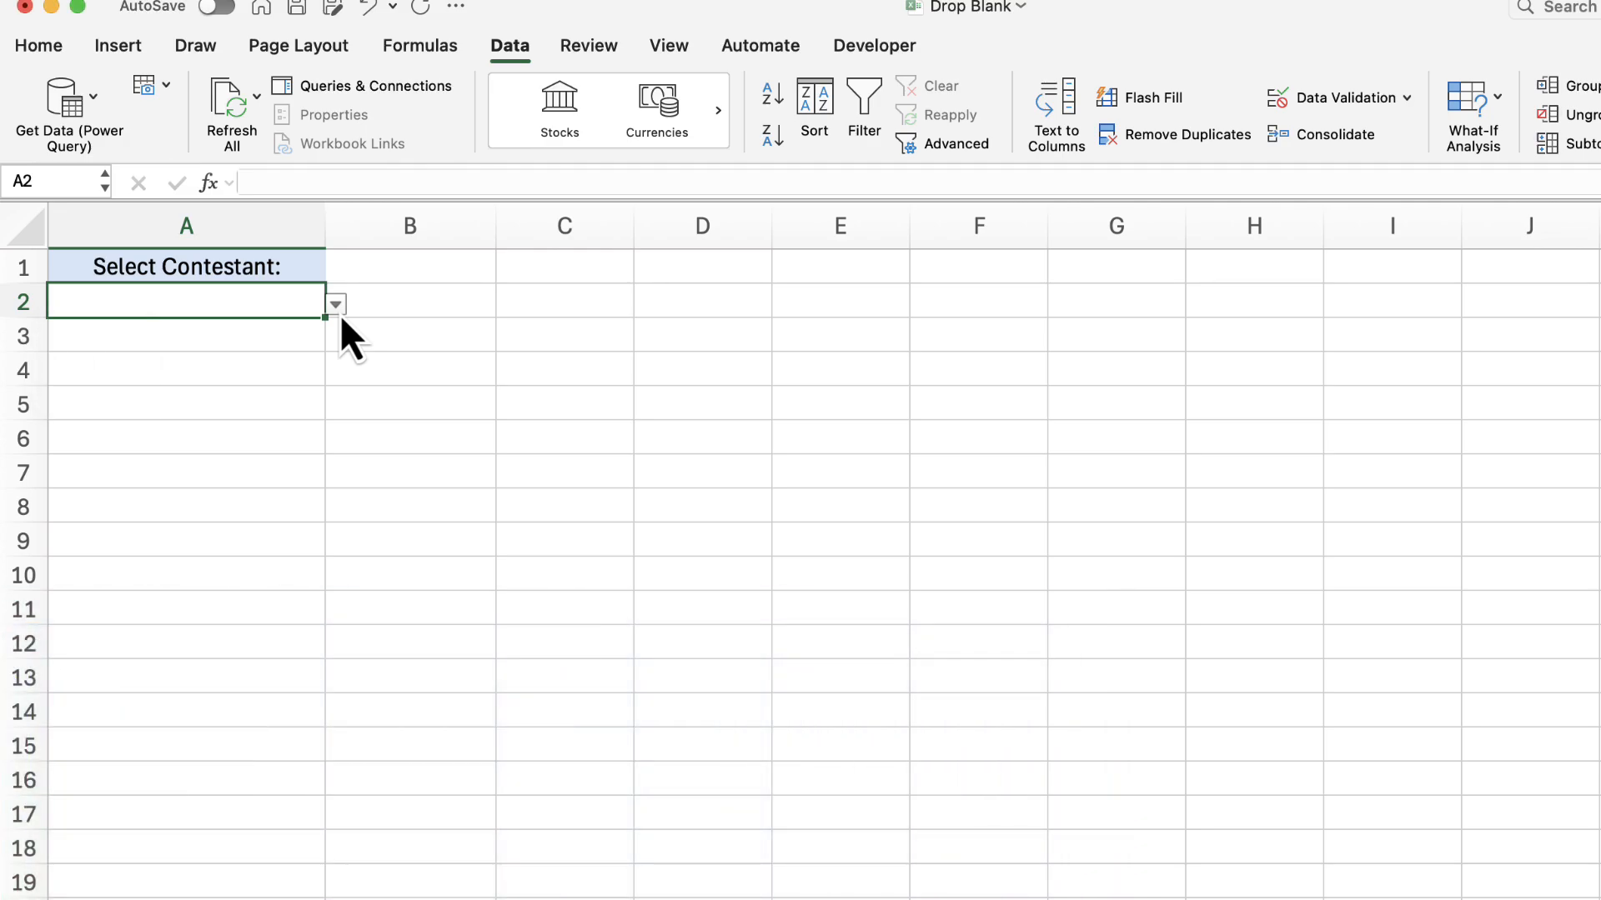